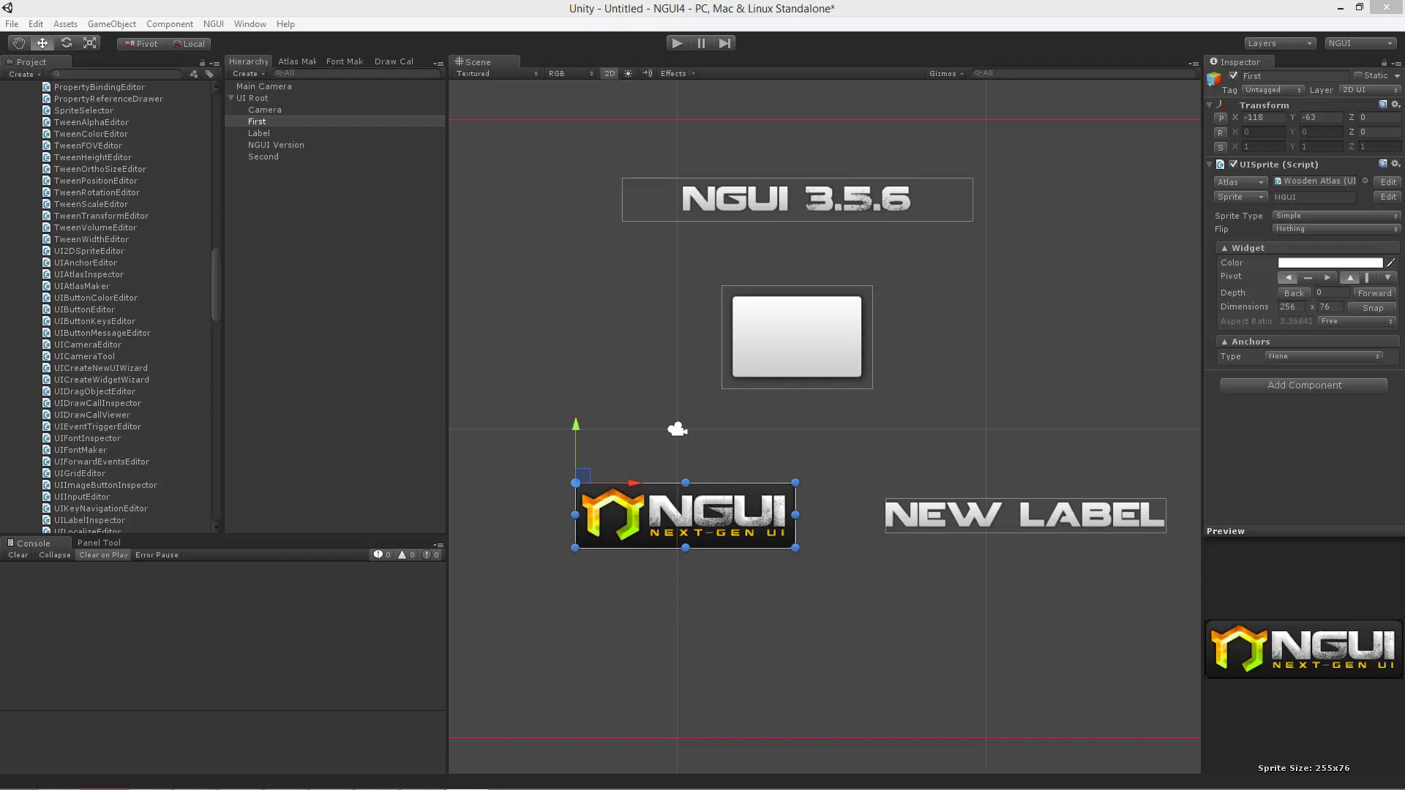
- Add a Property Binding to First, with First as source and Label as target
{"action": "key", "text": "q"}
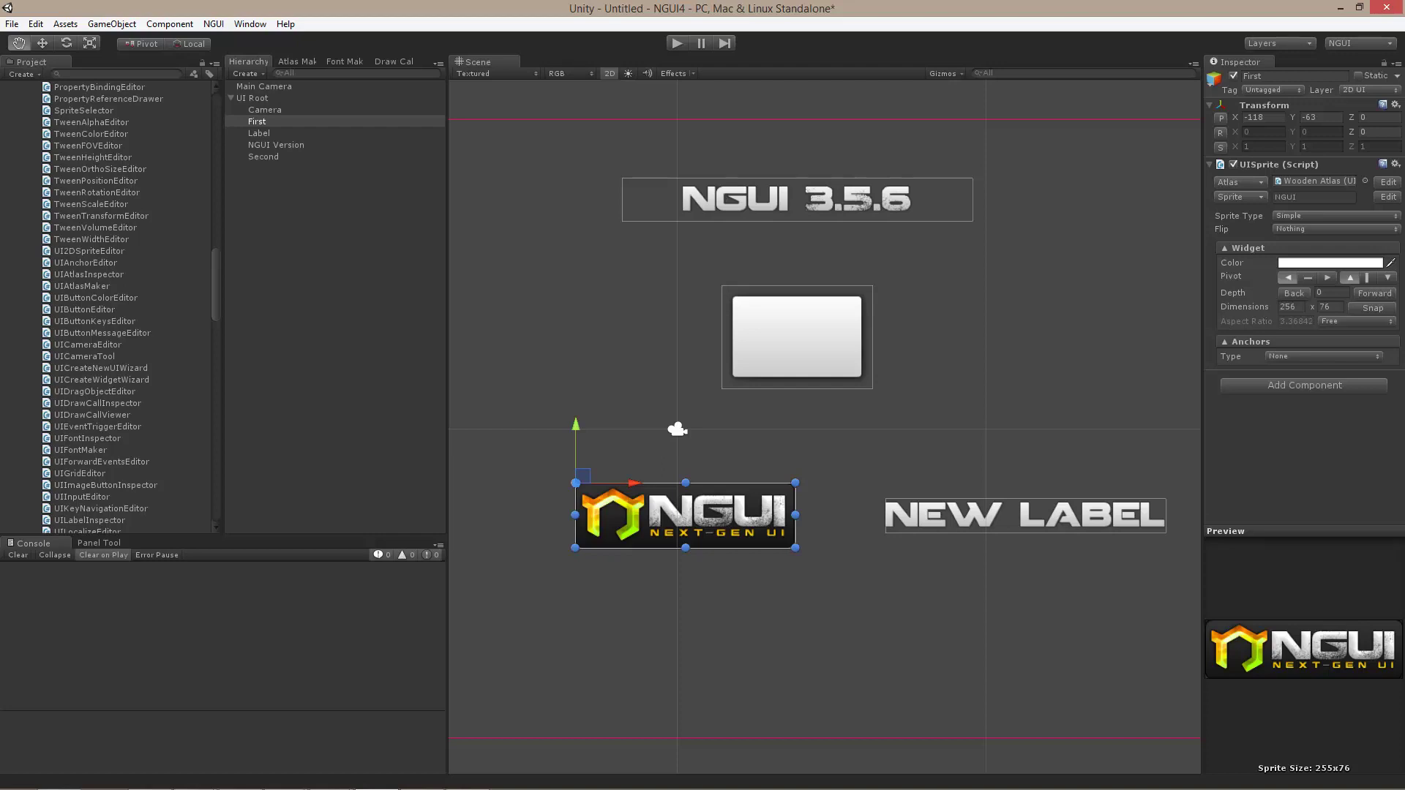
{"action": "left_click", "coordinate": [1336, 477]}
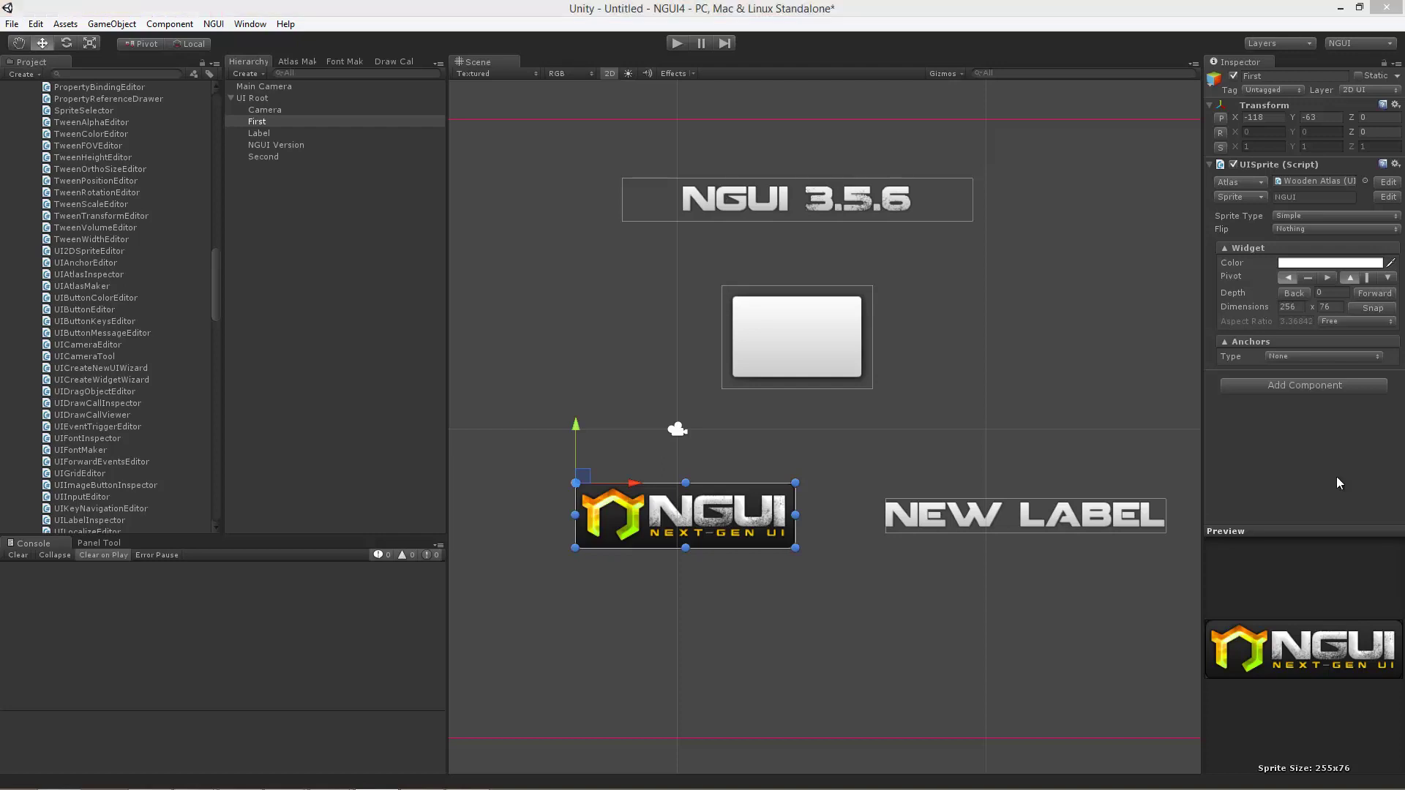
{"action": "left_click", "coordinate": [1289, 385]}
{"action": "left_click", "coordinate": [1294, 449]}
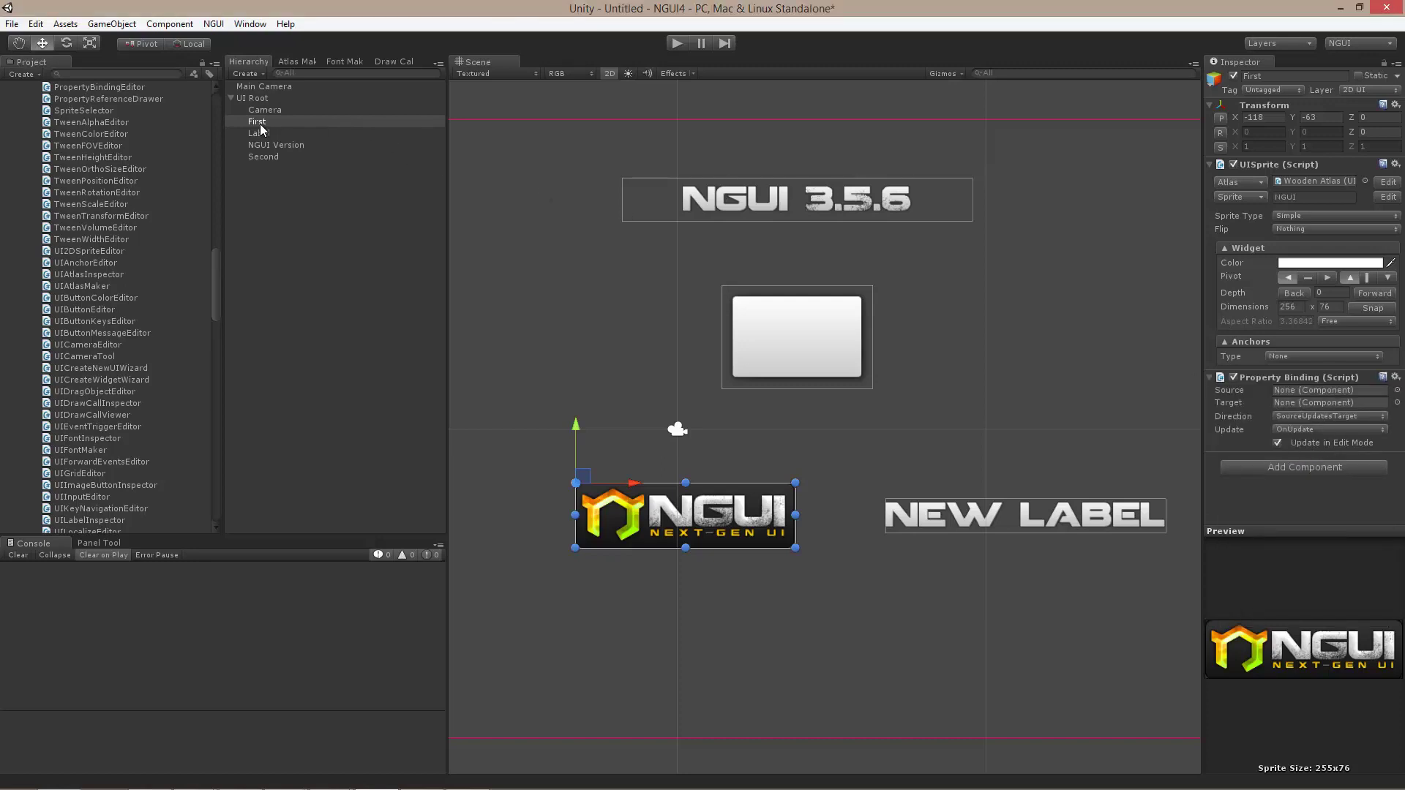
{"action": "left_click_drag", "start_coordinate": [260, 124], "coordinate": [1310, 392]}
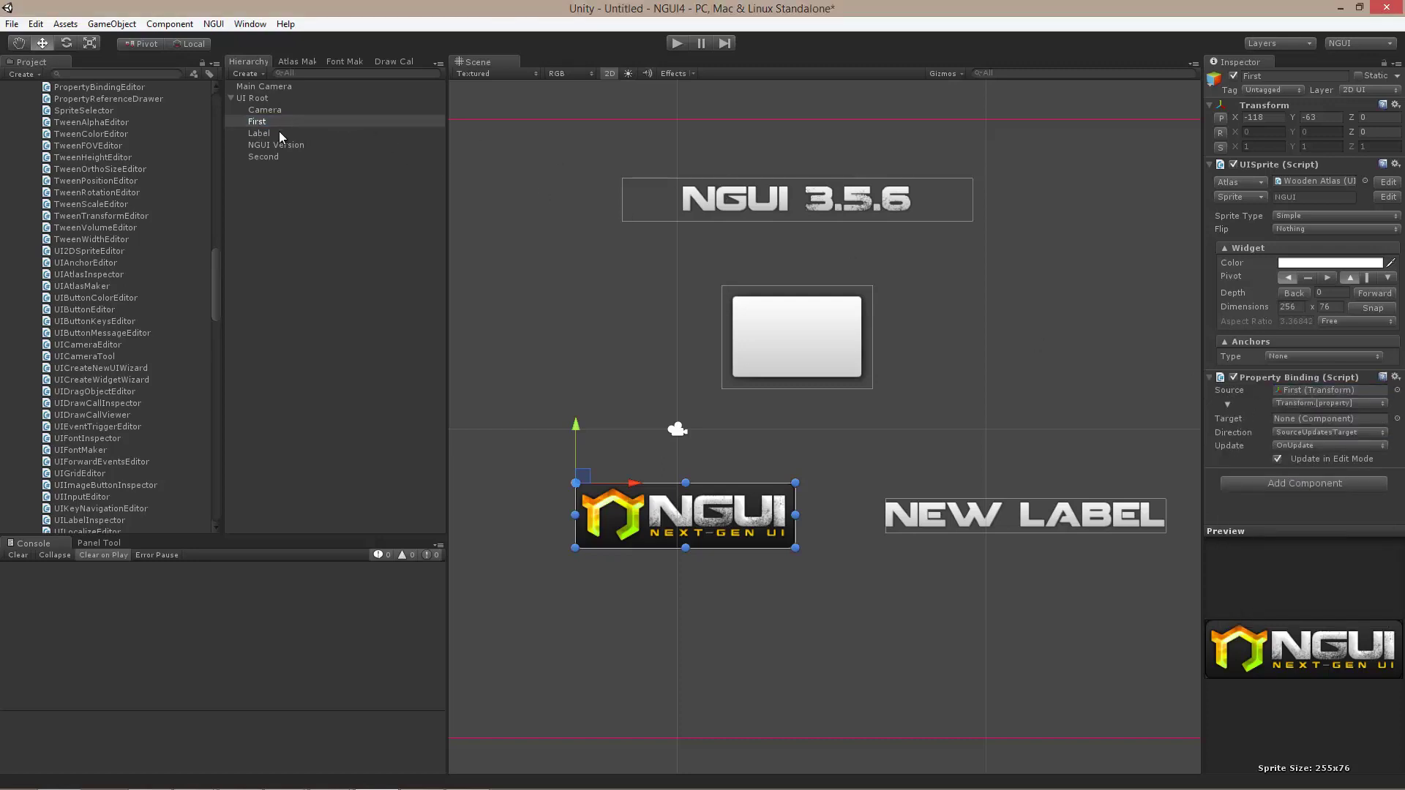
{"action": "left_click_drag", "start_coordinate": [279, 132], "coordinate": [1311, 422]}
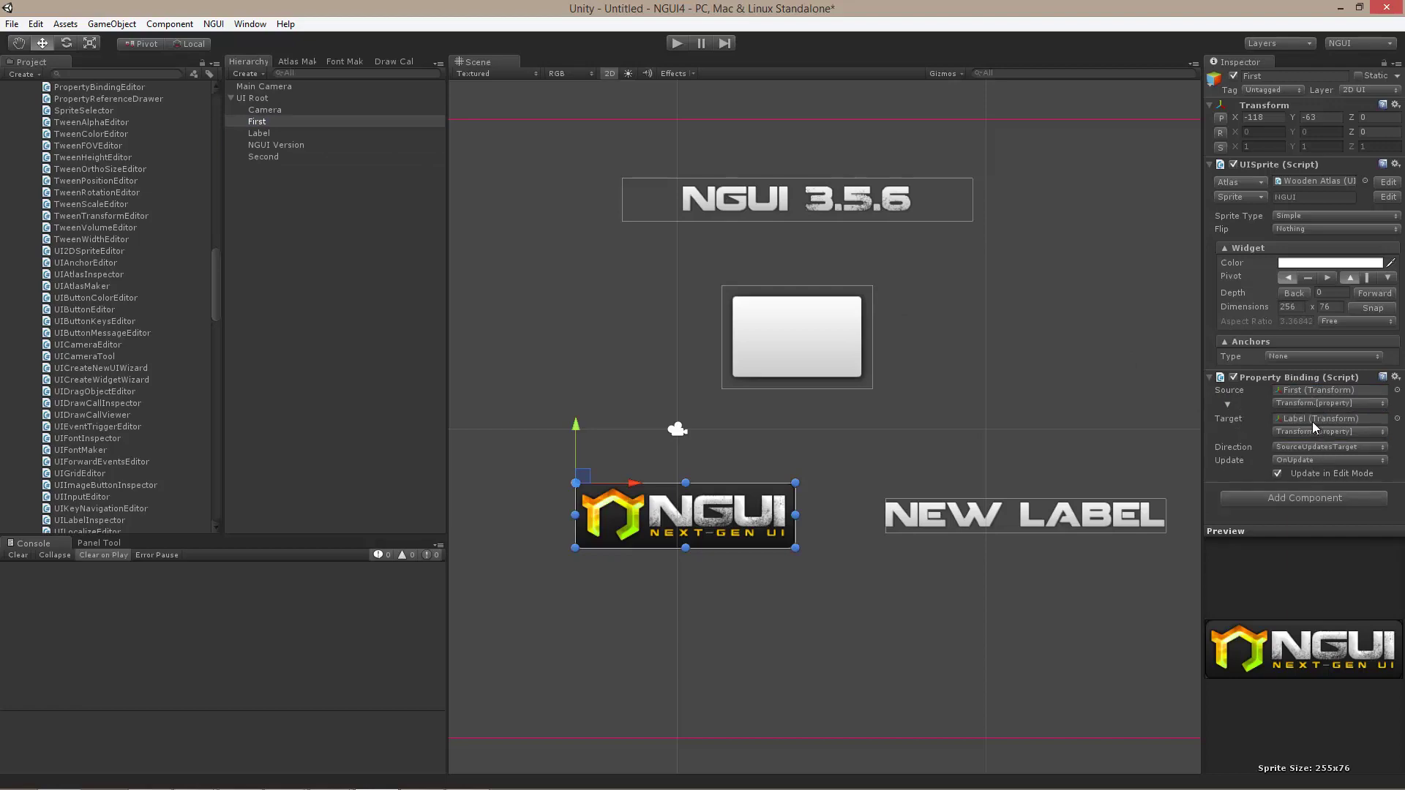
- Bind First's UISprite.width to the Label's UILabel.text so the label reads 256
{"action": "left_click", "coordinate": [1306, 403]}
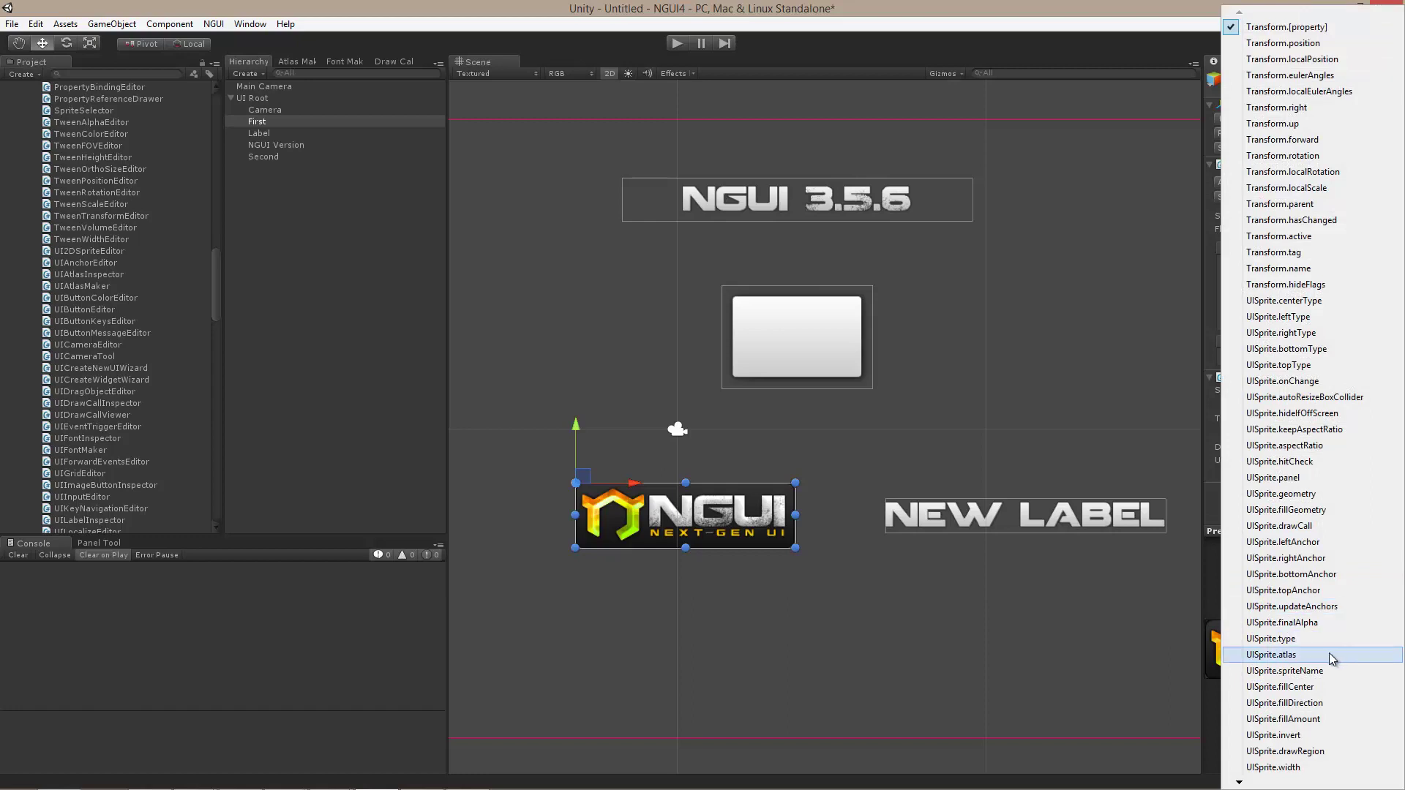
{"action": "left_click", "coordinate": [1310, 767]}
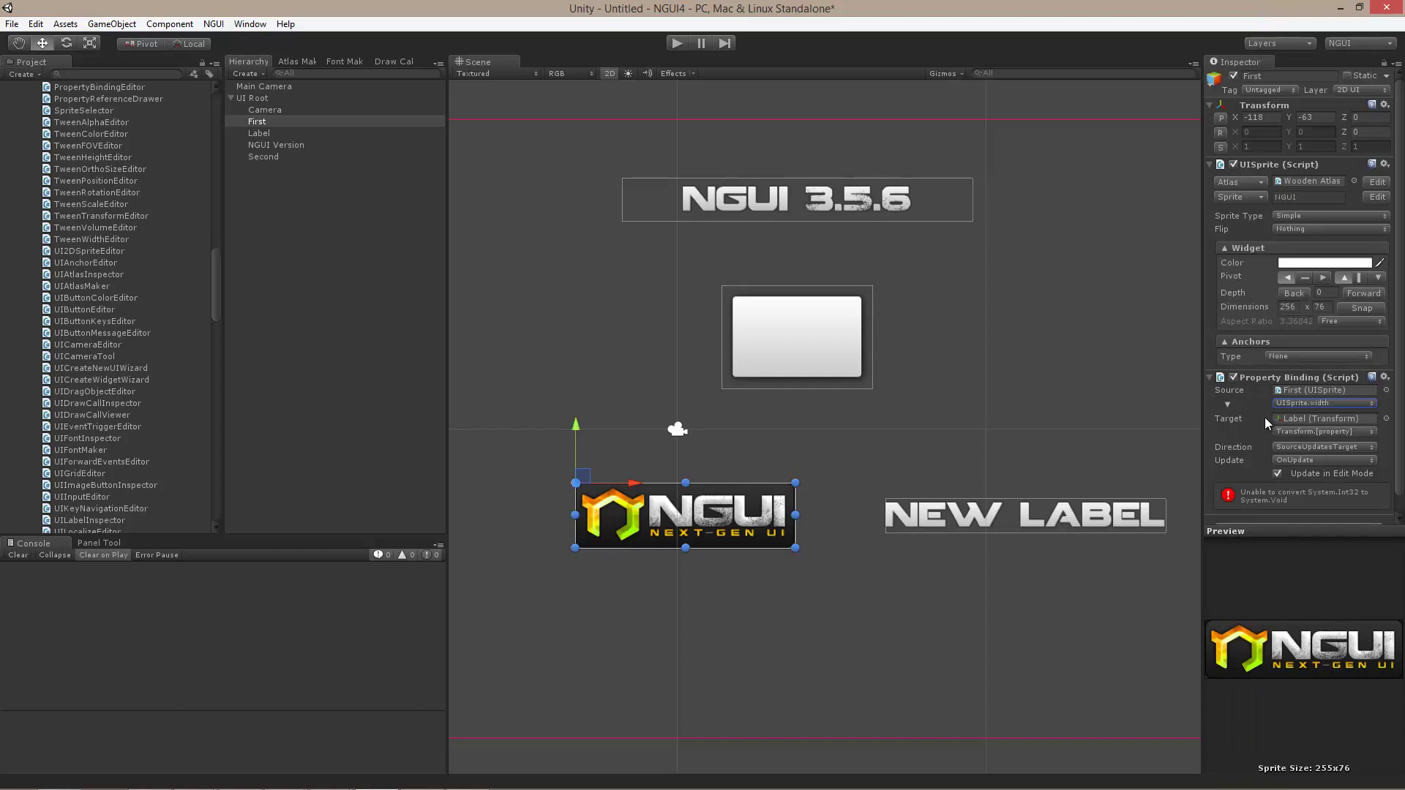
{"action": "left_click", "coordinate": [1302, 431]}
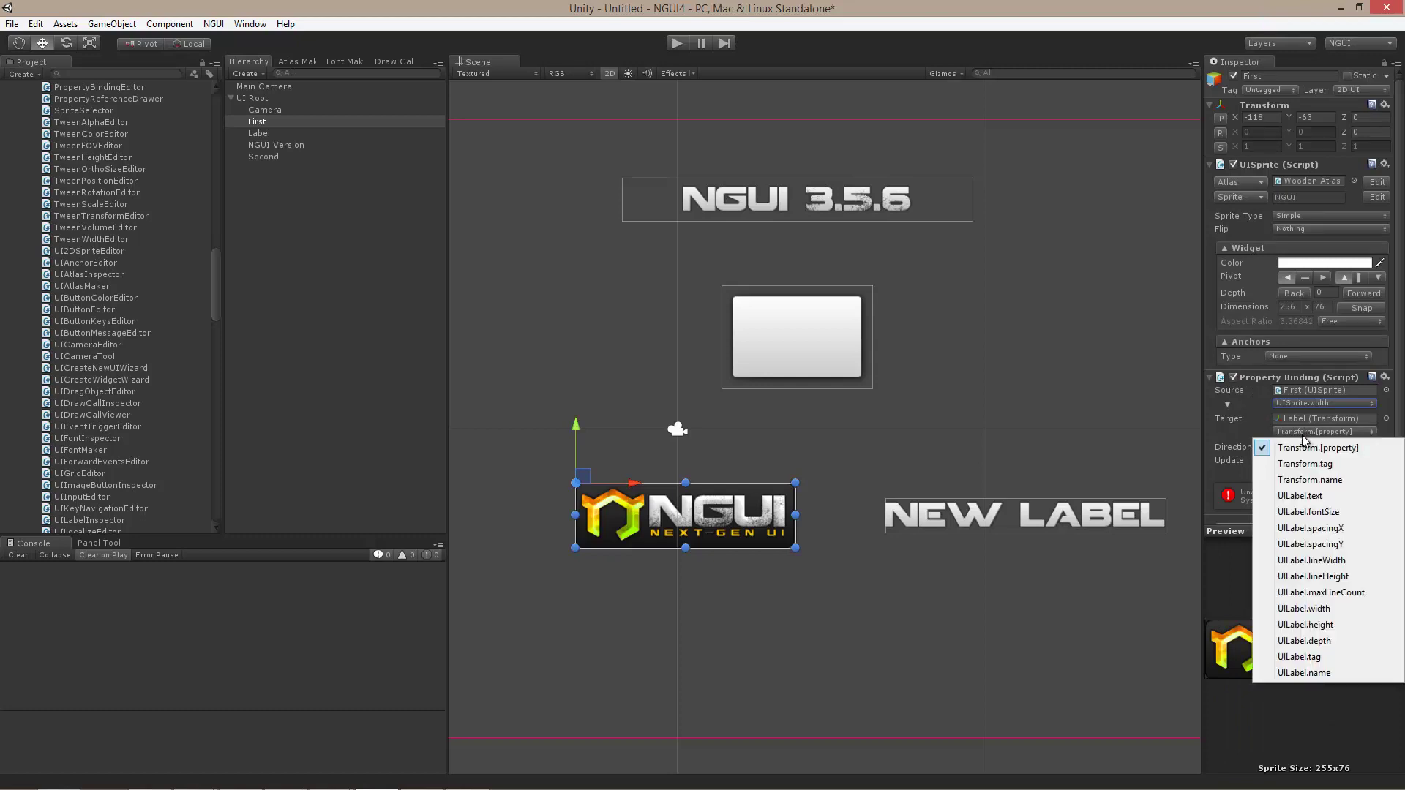
{"action": "left_click", "coordinate": [1333, 497]}
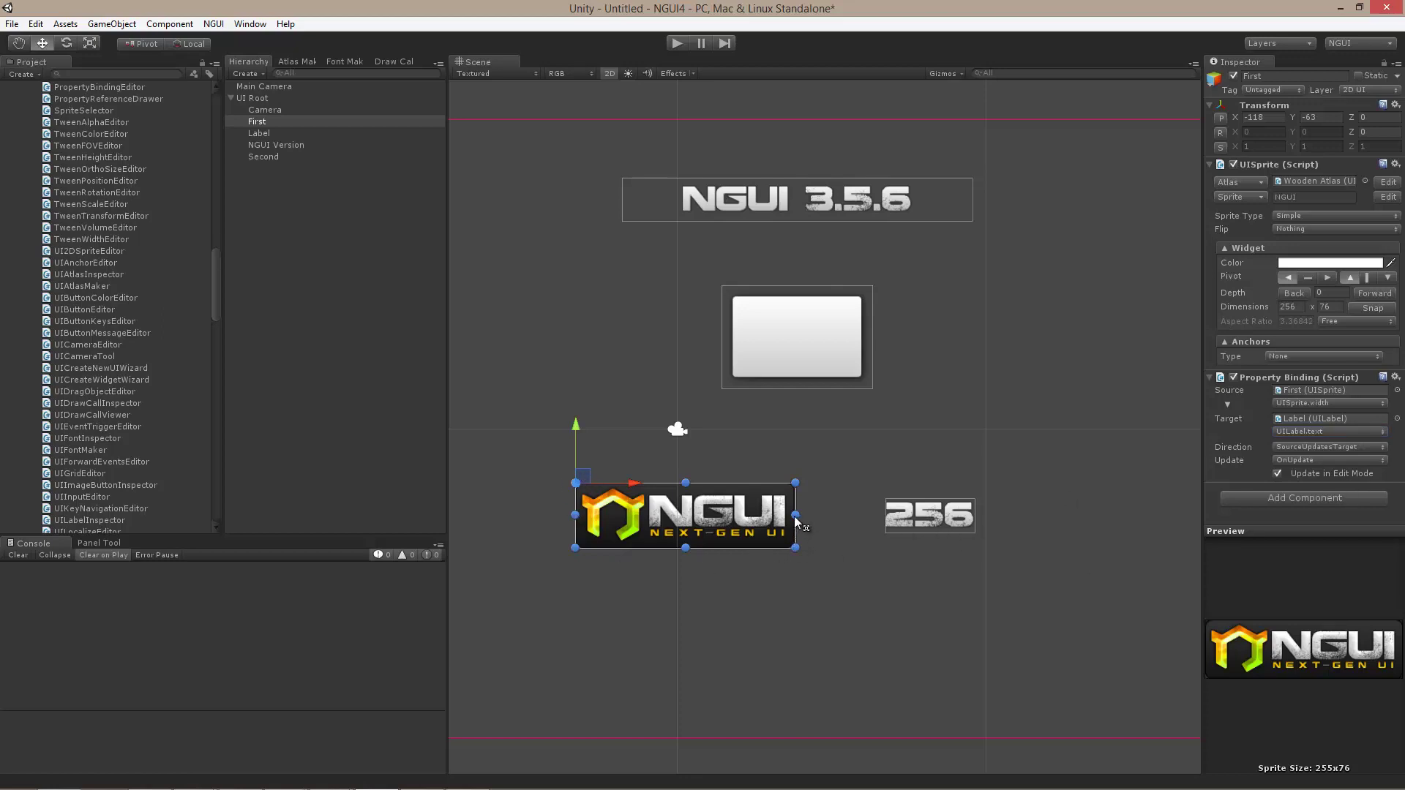
- Drag First's edge to watch the label follow its width, then snap it back to 256
{"action": "mouse_move", "coordinate": [795, 522]}
{"action": "left_mouse_down"}
{"action": "mouse_move", "coordinate": [867, 523]}
{"action": "mouse_move", "coordinate": [803, 521]}
{"action": "left_mouse_up"}
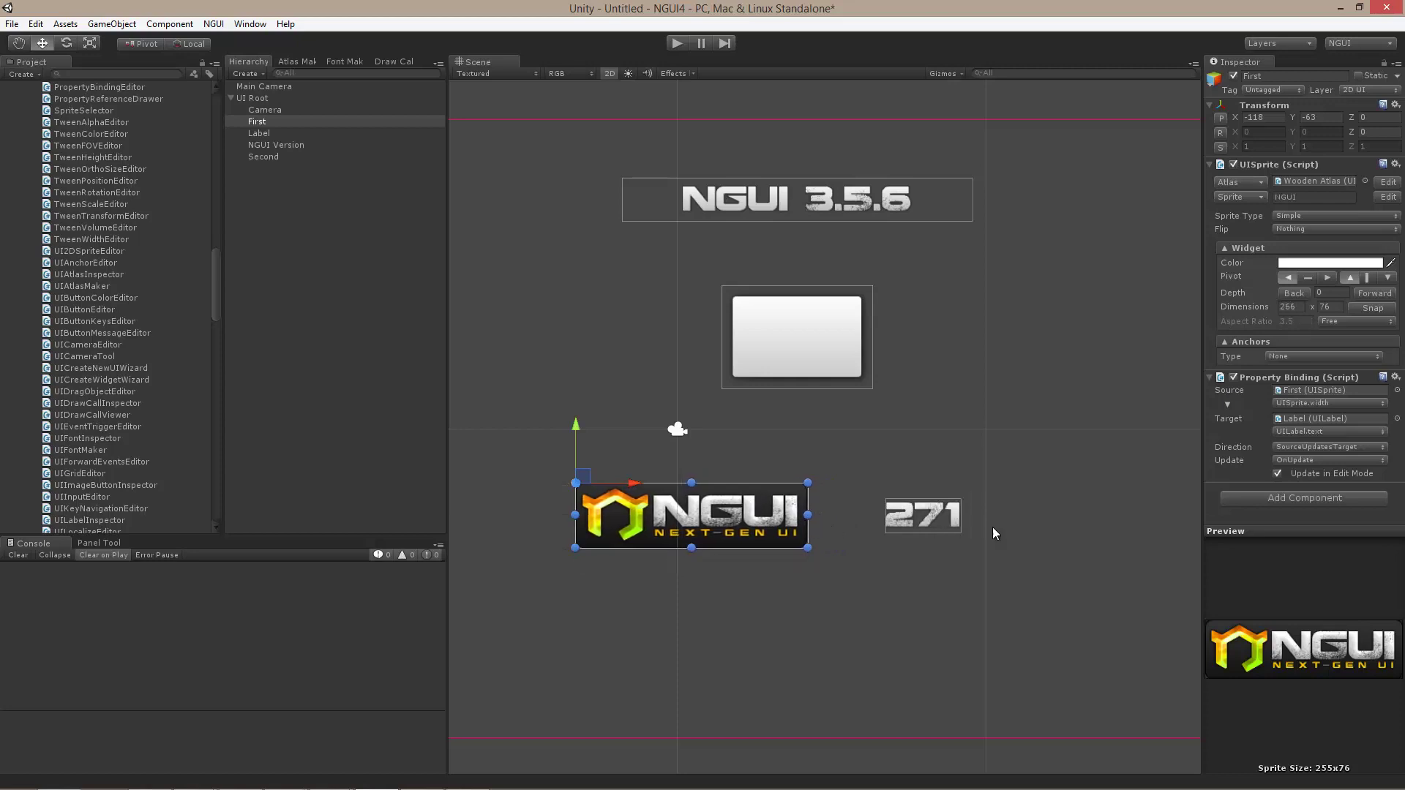
{"action": "left_click", "coordinate": [1365, 309]}
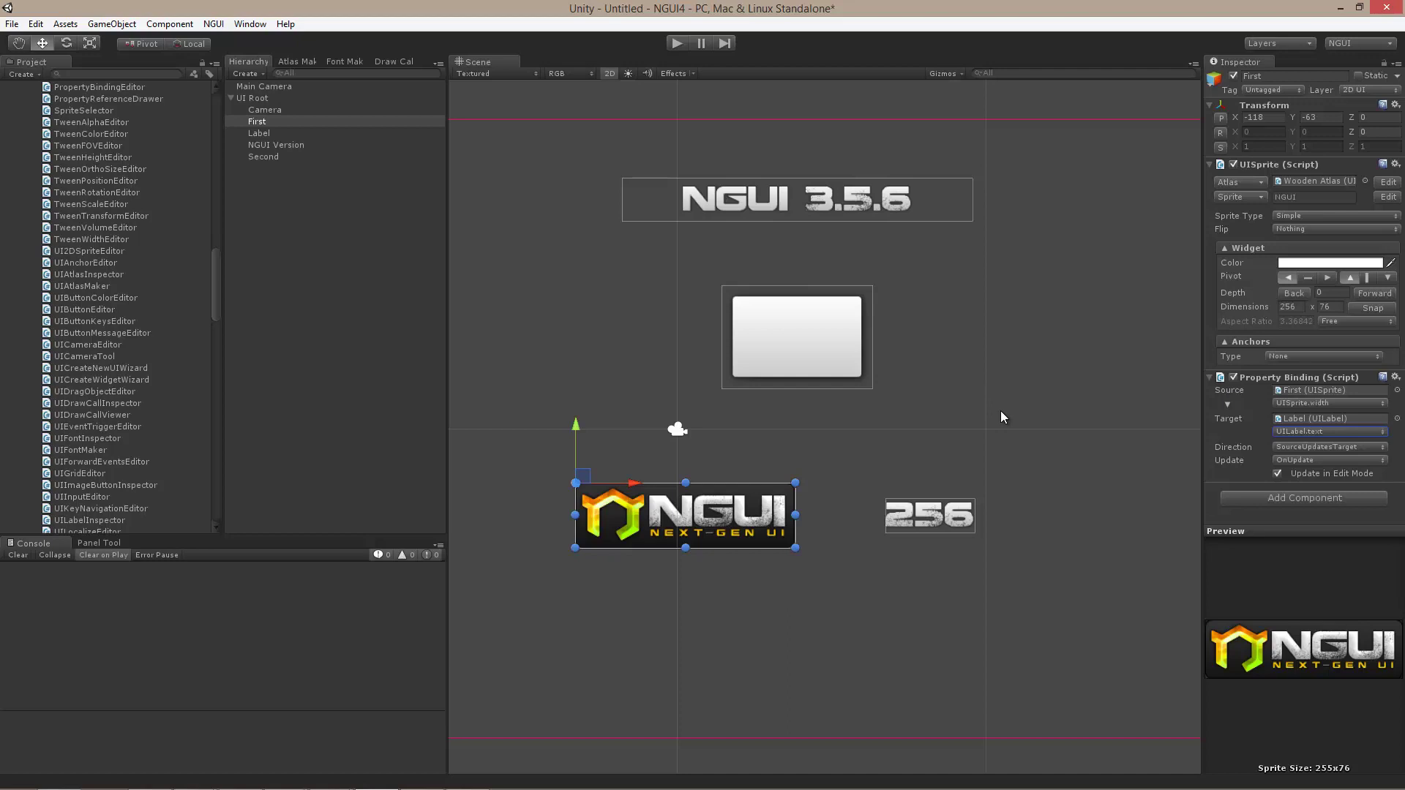
- Set the binding direction to TargetUpdatesSource and change the Label's text to 300
{"action": "left_click", "coordinate": [1296, 447]}
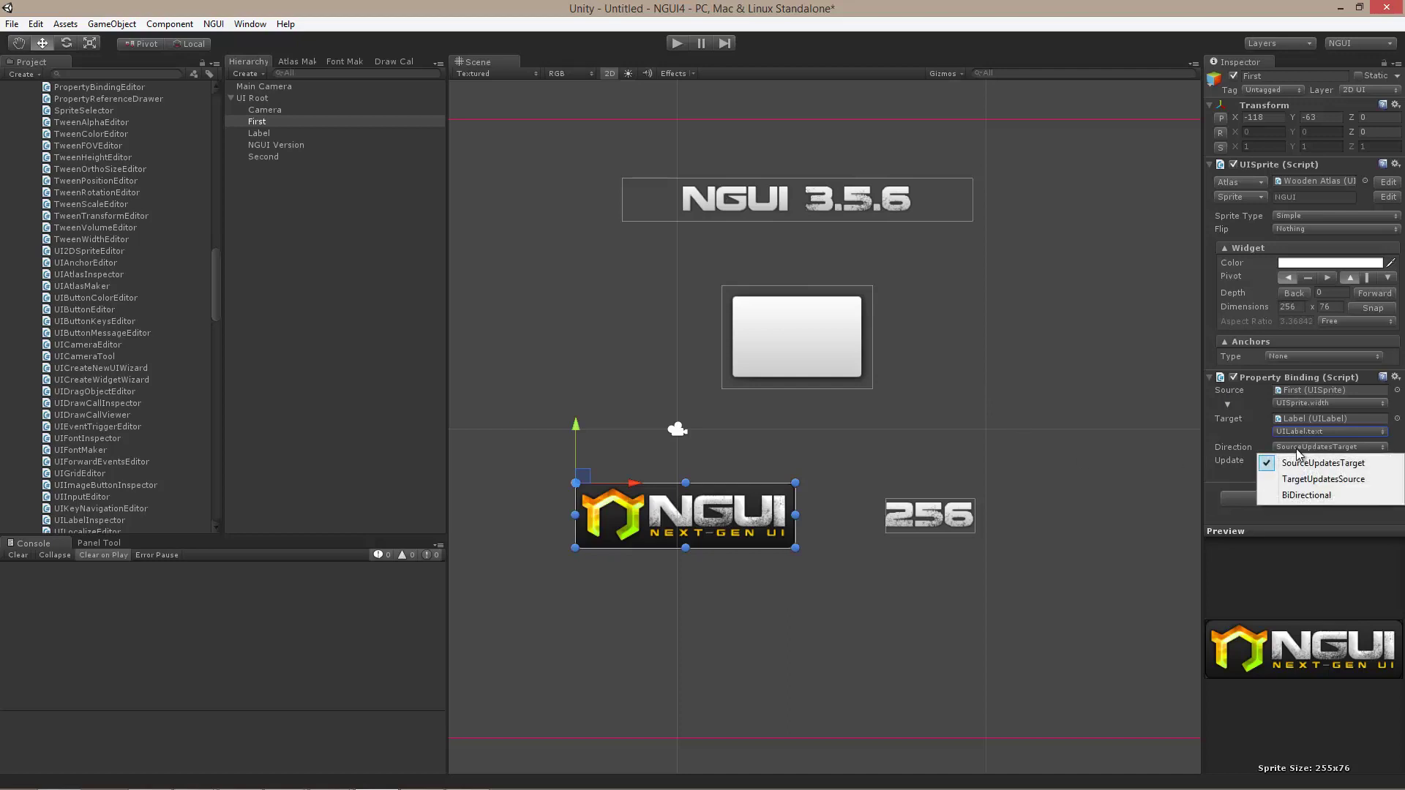
{"action": "left_click", "coordinate": [1335, 482]}
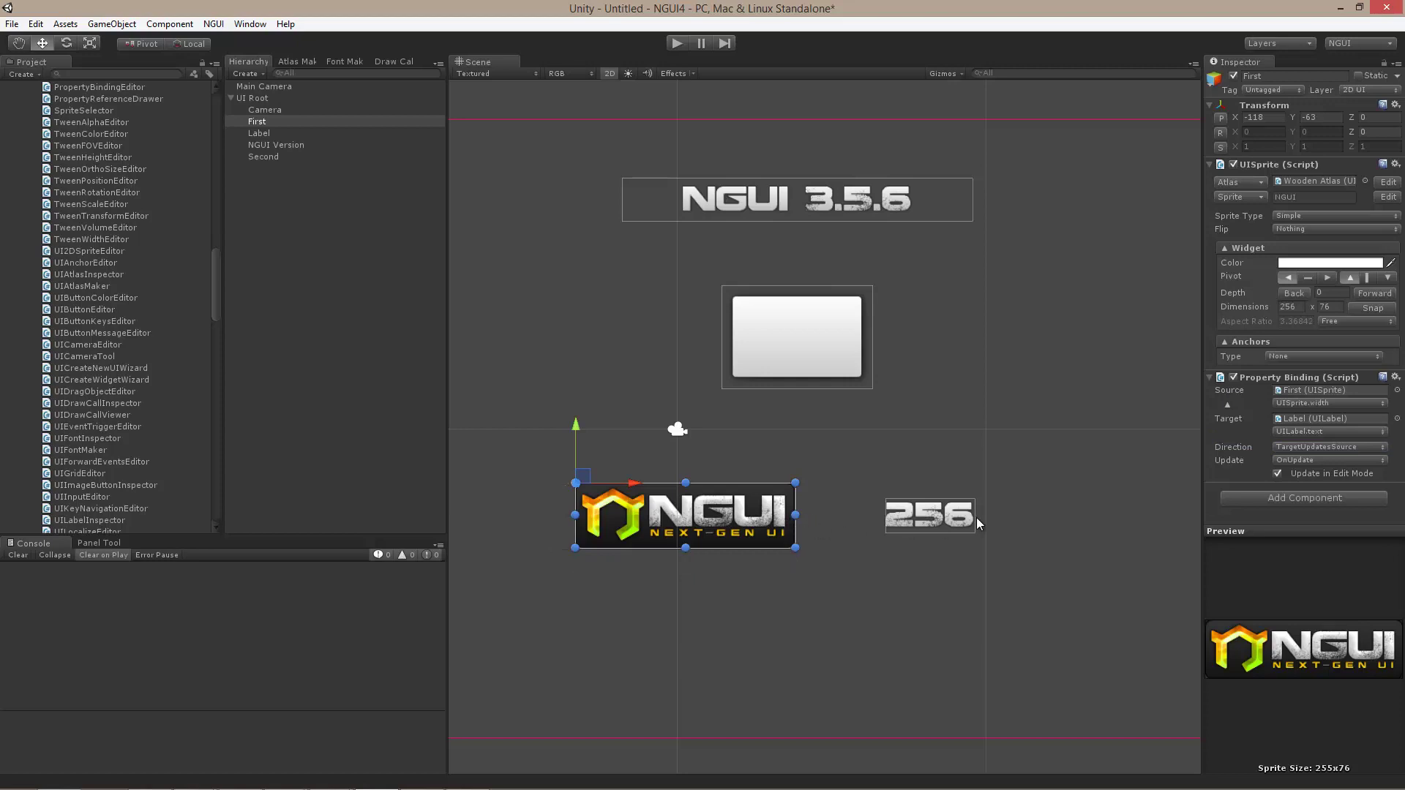
{"action": "left_click", "coordinate": [928, 517]}
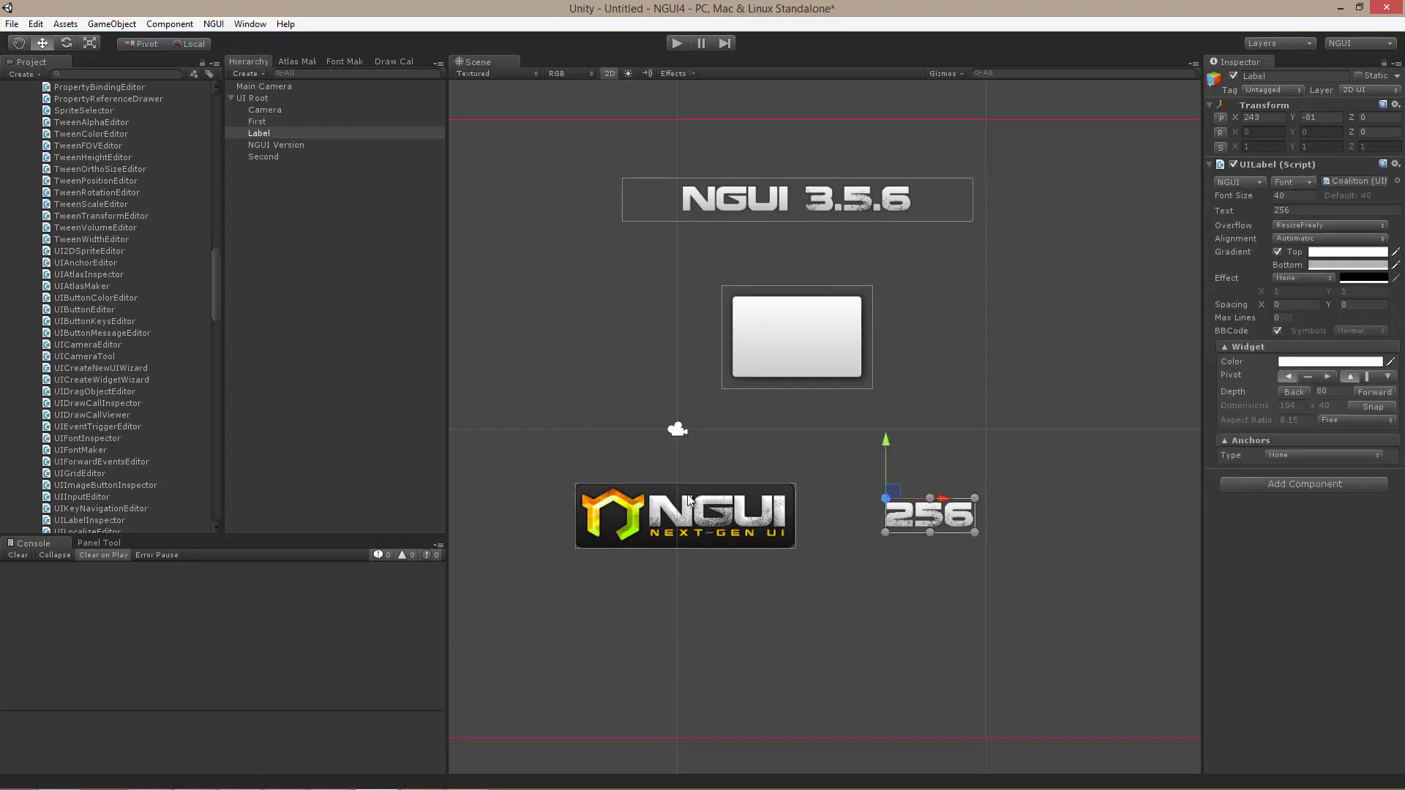
{"action": "left_click", "coordinate": [1295, 212]}
{"action": "type", "text": "400"}
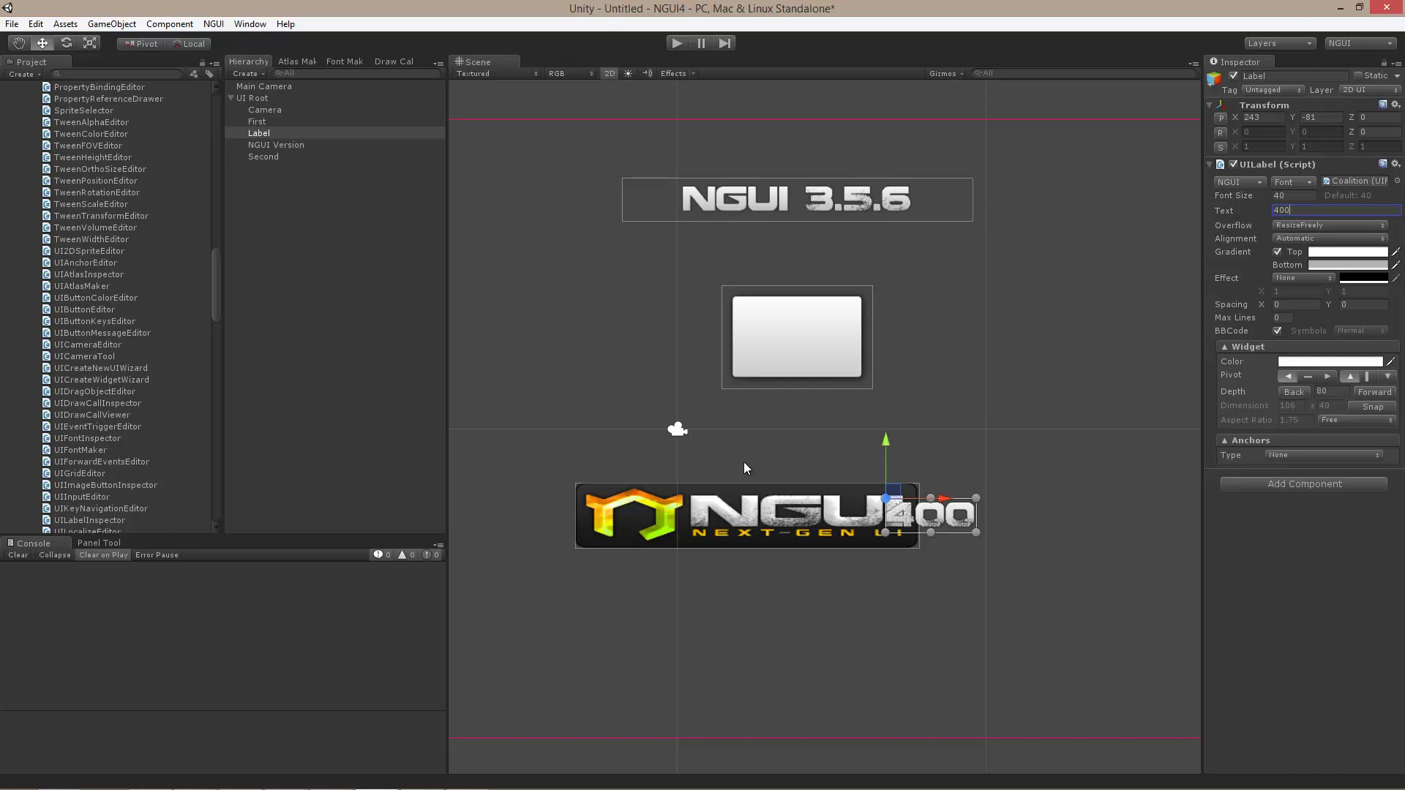
{"action": "key", "text": "BackSpace"}
{"action": "key", "text": "BackSpace"}
{"action": "key", "text": "BackSpace"}
{"action": "type", "text": "300"}
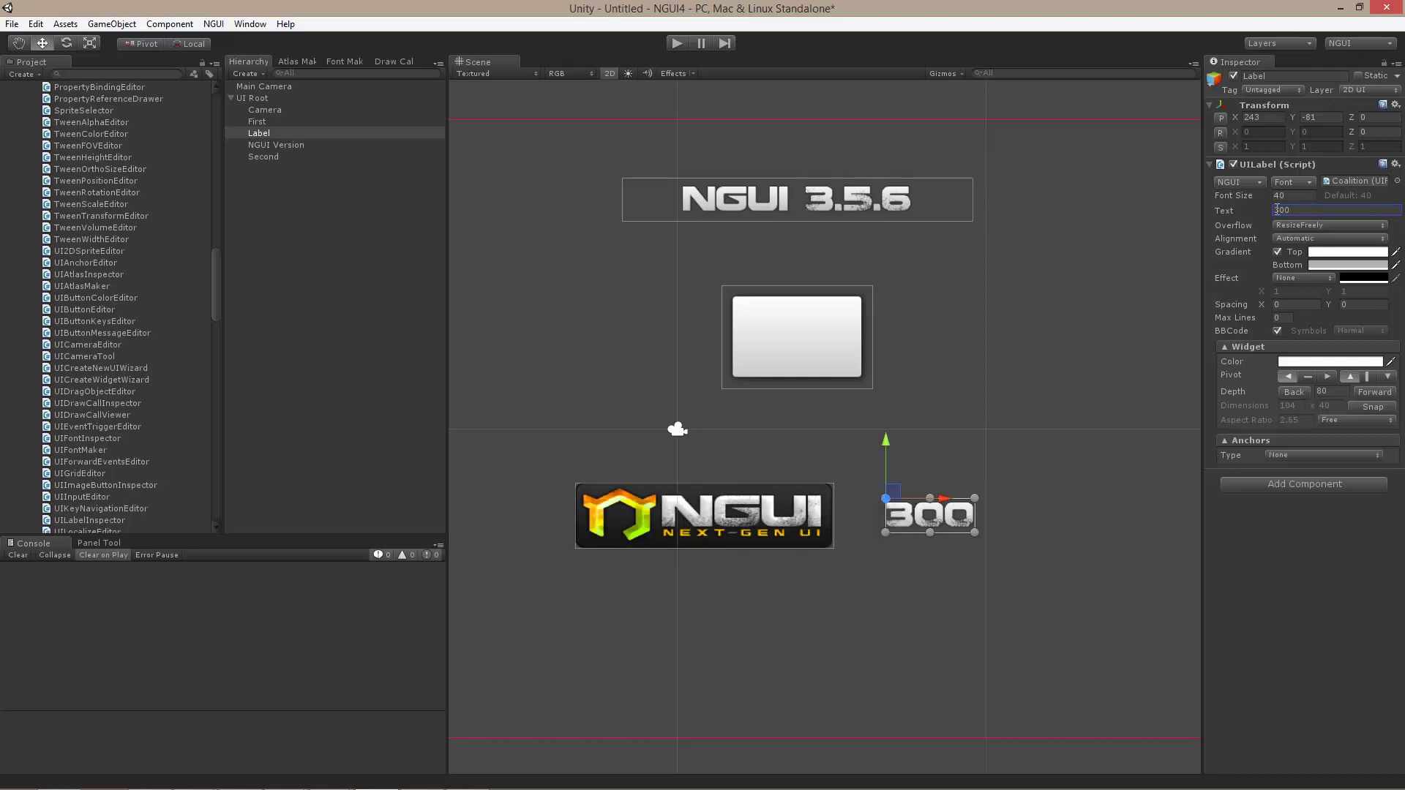
- Retarget First's binding to Second's UISprite.width with SourceUpdatesTarget, then resize the logo to 181
{"action": "left_click", "coordinate": [732, 505]}
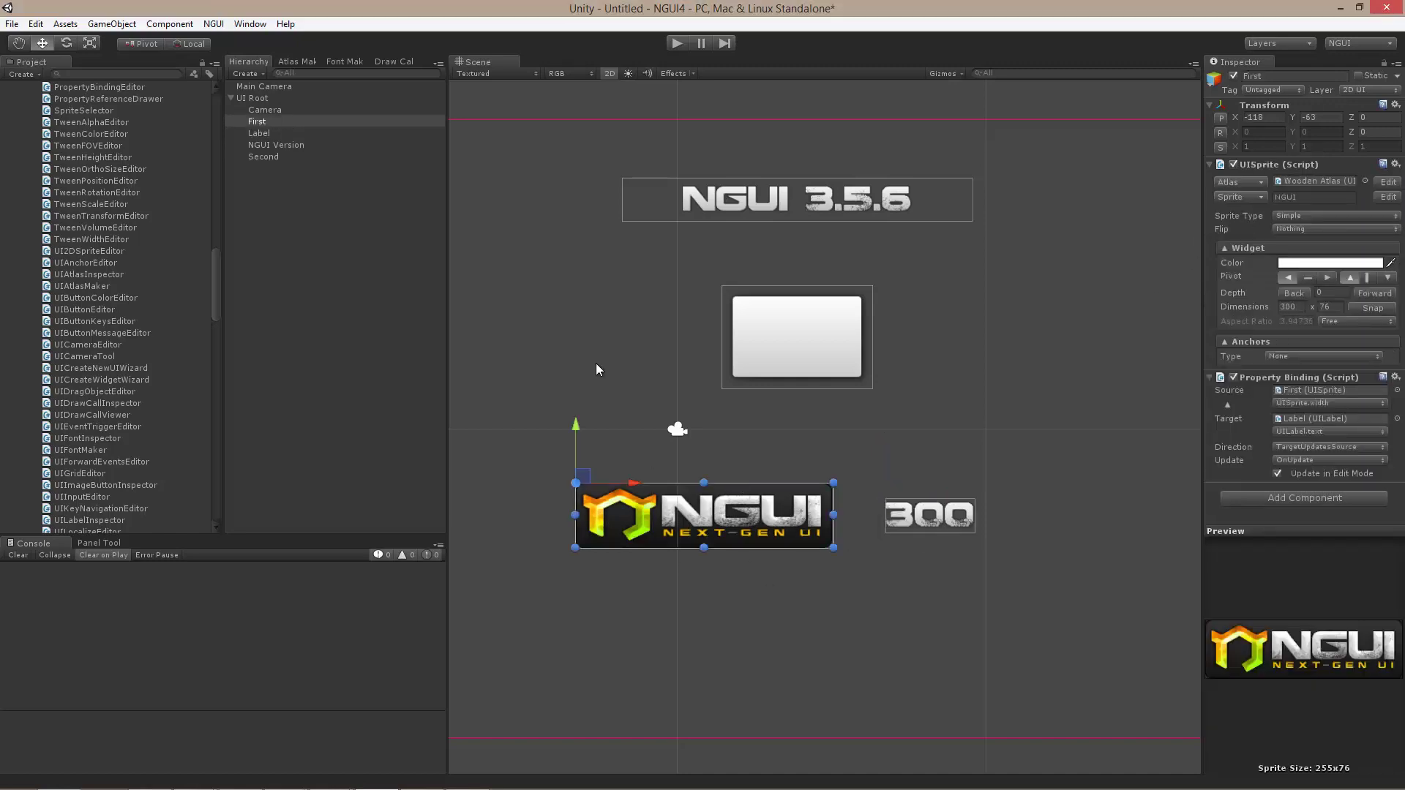
{"action": "left_click_drag", "start_coordinate": [255, 156], "coordinate": [1329, 420]}
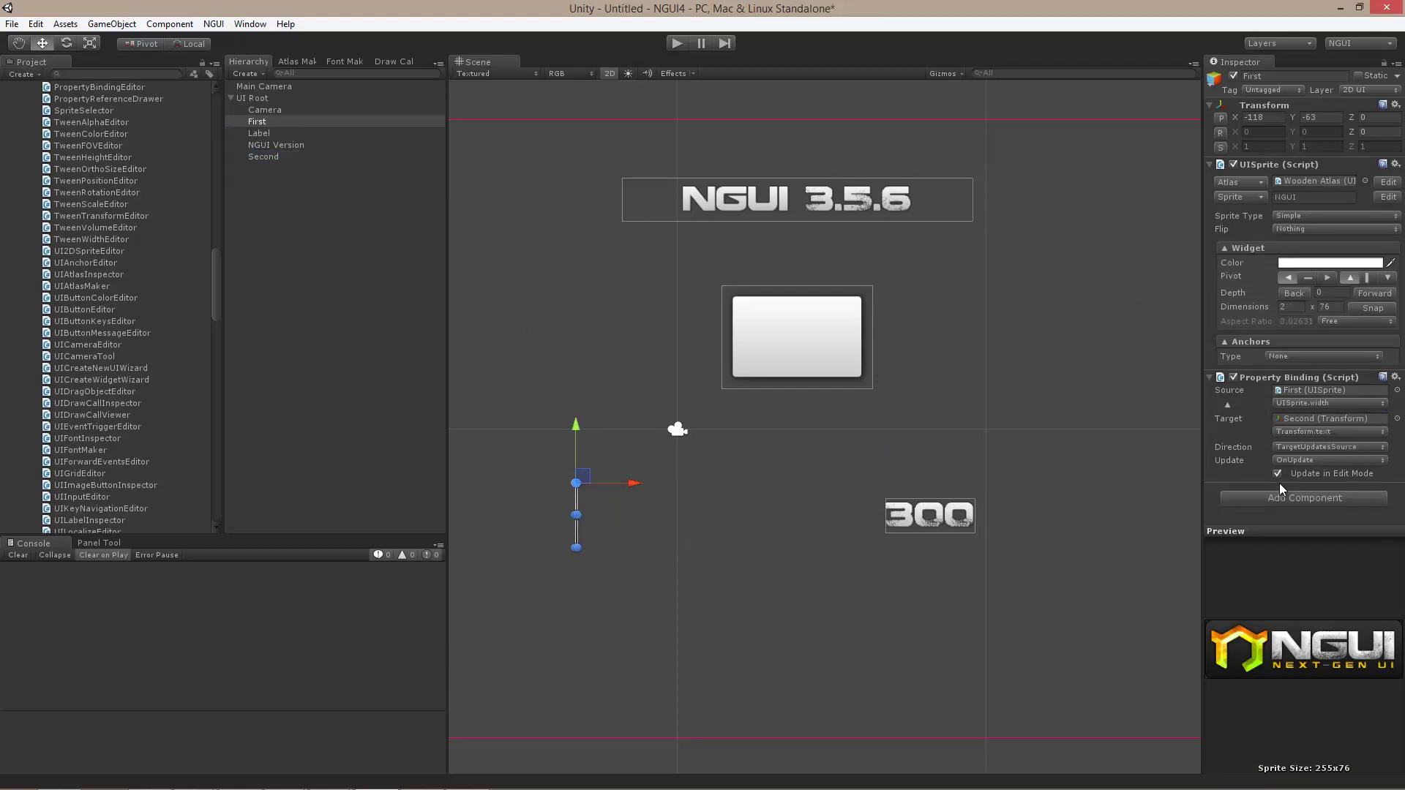
{"action": "left_click", "coordinate": [1324, 433]}
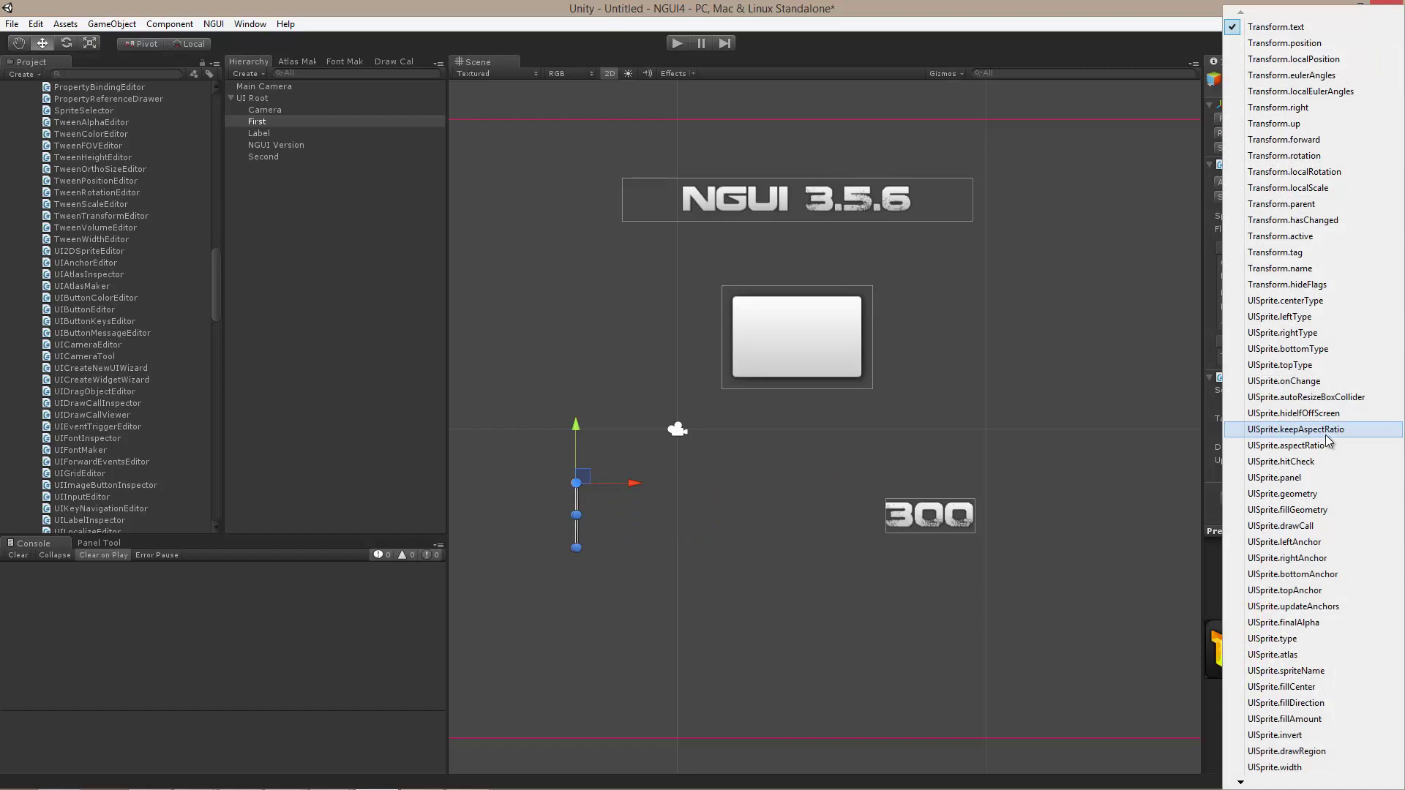
{"action": "left_click", "coordinate": [1299, 768]}
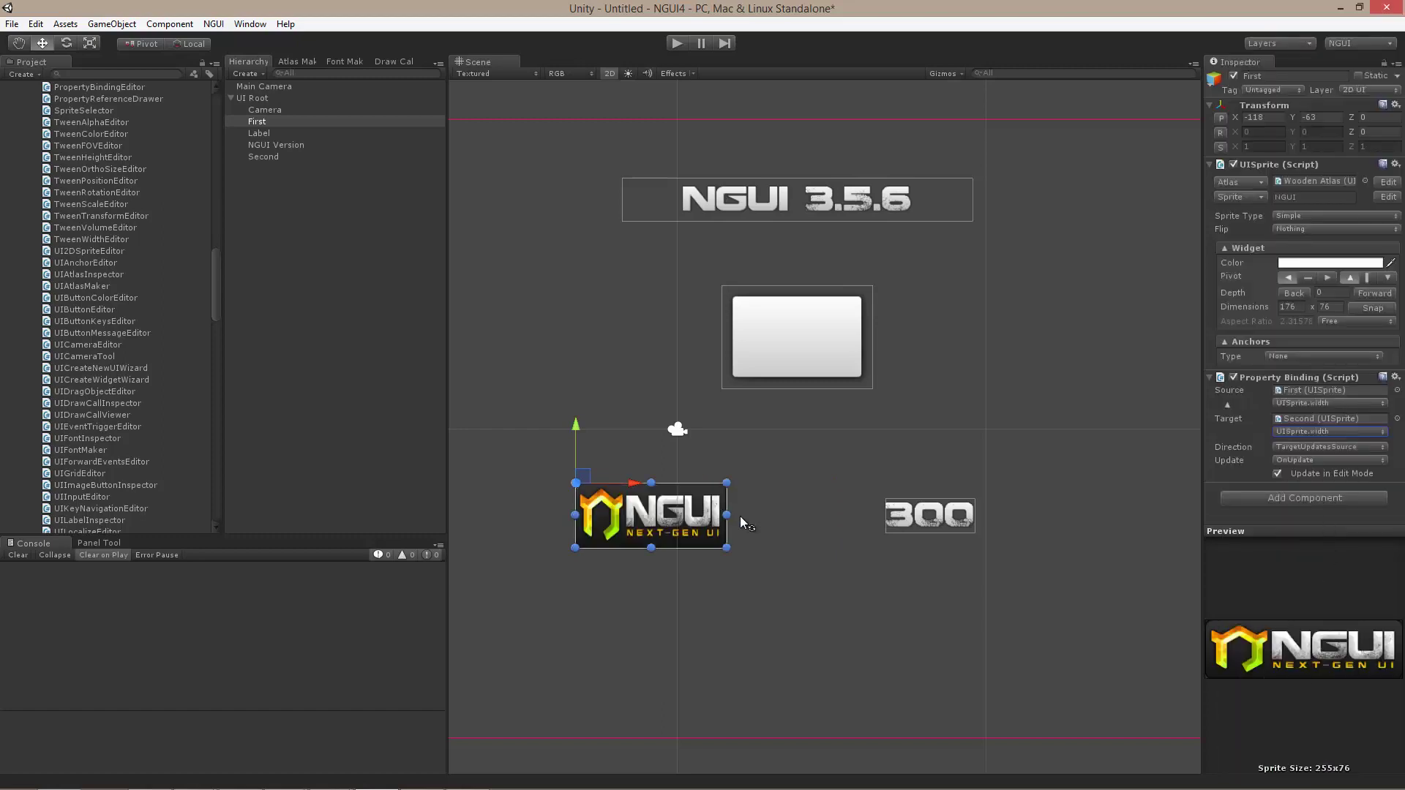
{"action": "left_click", "coordinate": [1311, 446]}
{"action": "left_click", "coordinate": [1310, 461]}
{"action": "mouse_move", "coordinate": [729, 516]}
{"action": "left_mouse_down"}
{"action": "mouse_move", "coordinate": [821, 518]}
{"action": "mouse_move", "coordinate": [709, 517]}
{"action": "mouse_move", "coordinate": [819, 517]}
{"action": "mouse_move", "coordinate": [731, 517]}
{"action": "left_mouse_up"}
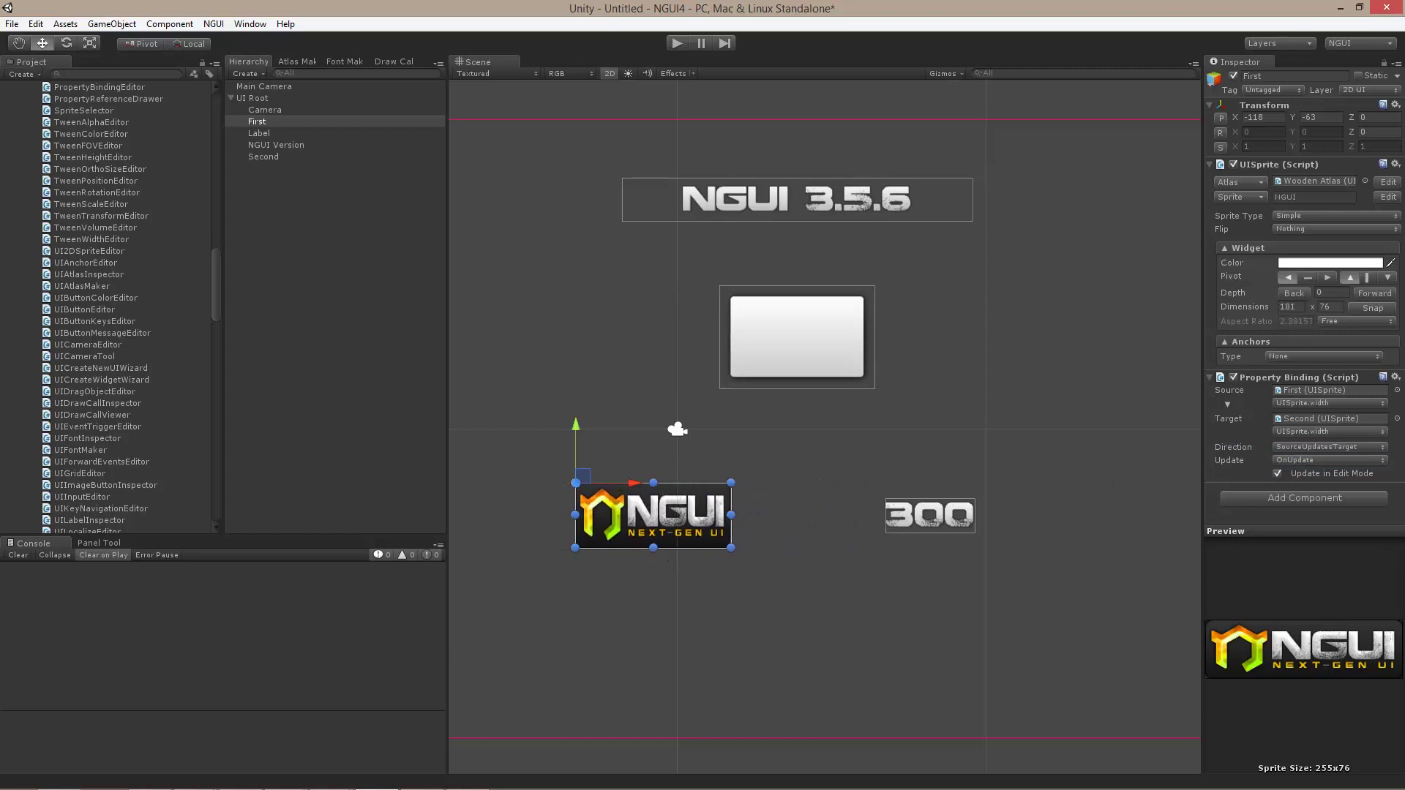
- Make the width binding work both ways, then widen the logo and the white box to test it
{"action": "left_click", "coordinate": [1315, 446]}
{"action": "left_click", "coordinate": [1308, 498]}
{"action": "mouse_move", "coordinate": [733, 515]}
{"action": "left_mouse_down"}
{"action": "mouse_move", "coordinate": [767, 513]}
{"action": "mouse_move", "coordinate": [753, 513]}
{"action": "left_mouse_up"}
{"action": "left_click", "coordinate": [853, 345]}
{"action": "mouse_move", "coordinate": [890, 340]}
{"action": "left_mouse_down"}
{"action": "mouse_move", "coordinate": [867, 341]}
{"action": "mouse_move", "coordinate": [891, 341]}
{"action": "left_mouse_up"}
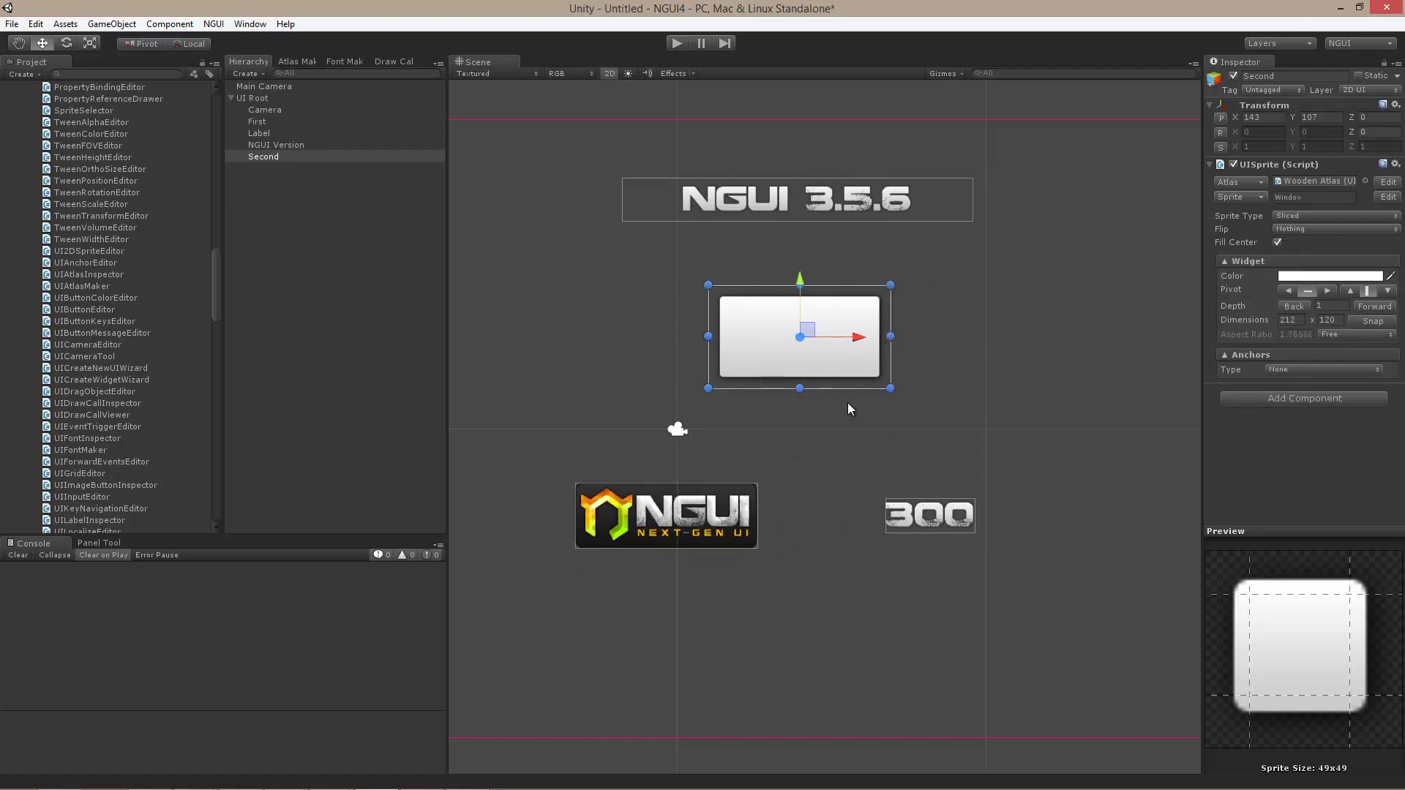
- Stretch the NGUI logo and the white box further so both end 300 wide
{"action": "left_click", "coordinate": [743, 516]}
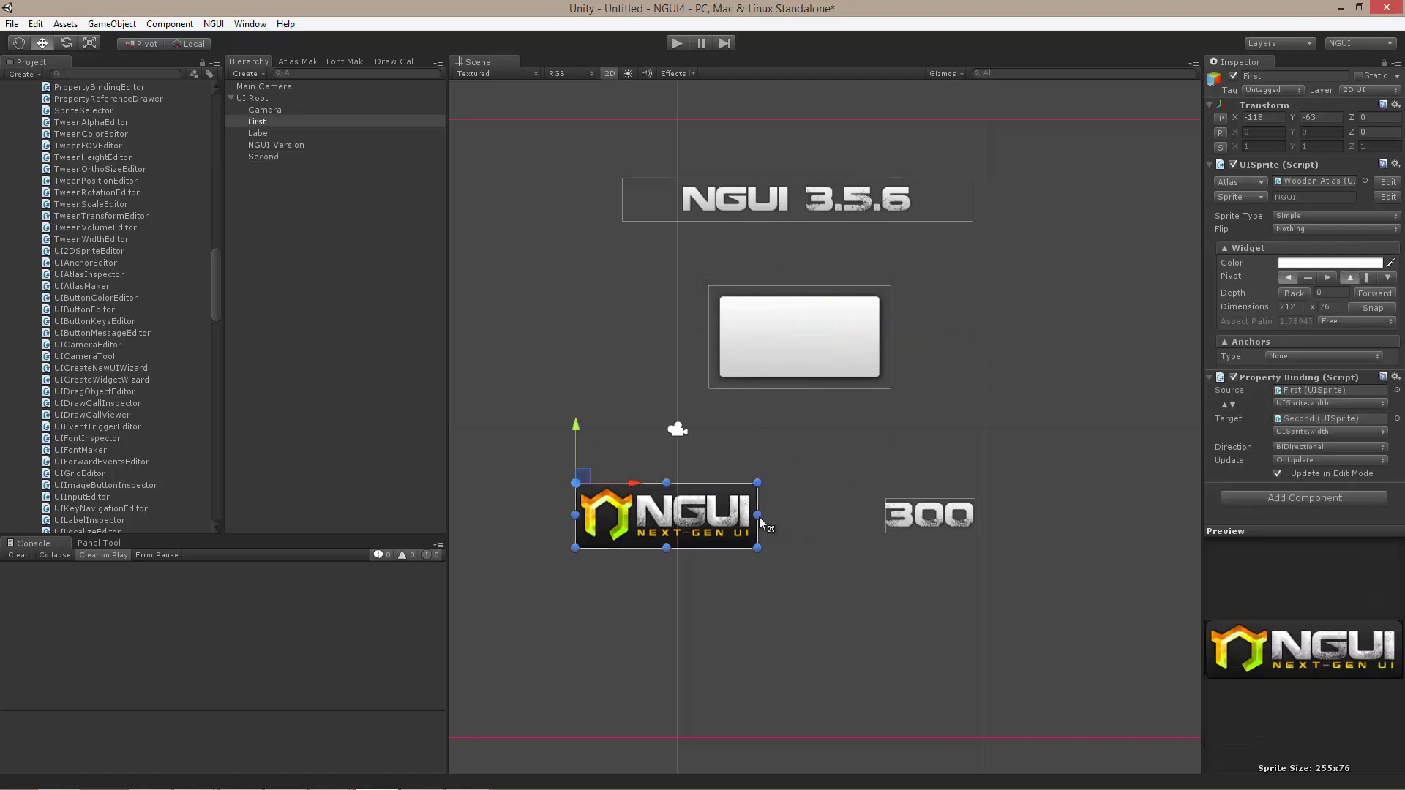
{"action": "left_click_drag", "start_coordinate": [763, 522], "coordinate": [796, 516]}
{"action": "left_click", "coordinate": [863, 369]}
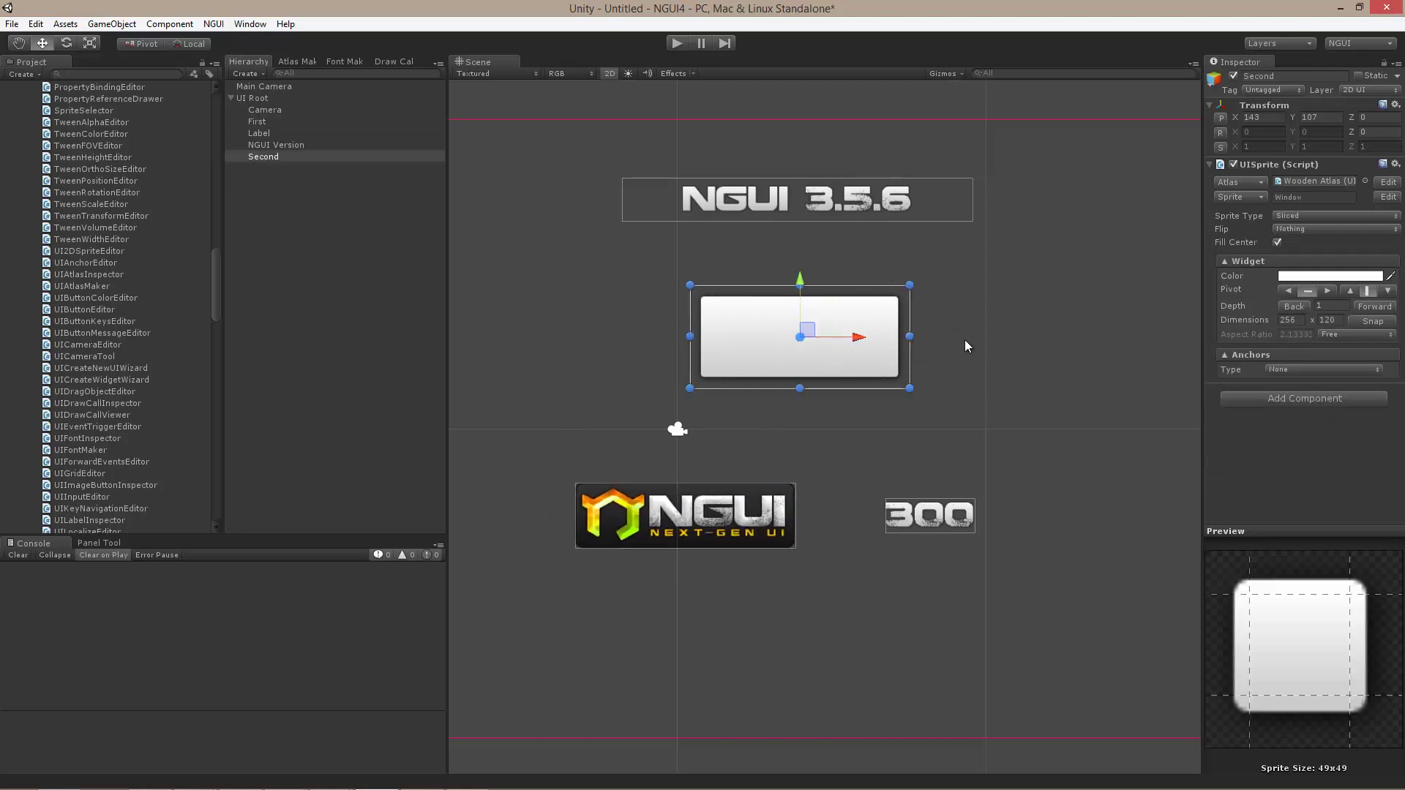
{"action": "left_click_drag", "start_coordinate": [915, 340], "coordinate": [948, 342]}
{"action": "left_click", "coordinate": [257, 121]}
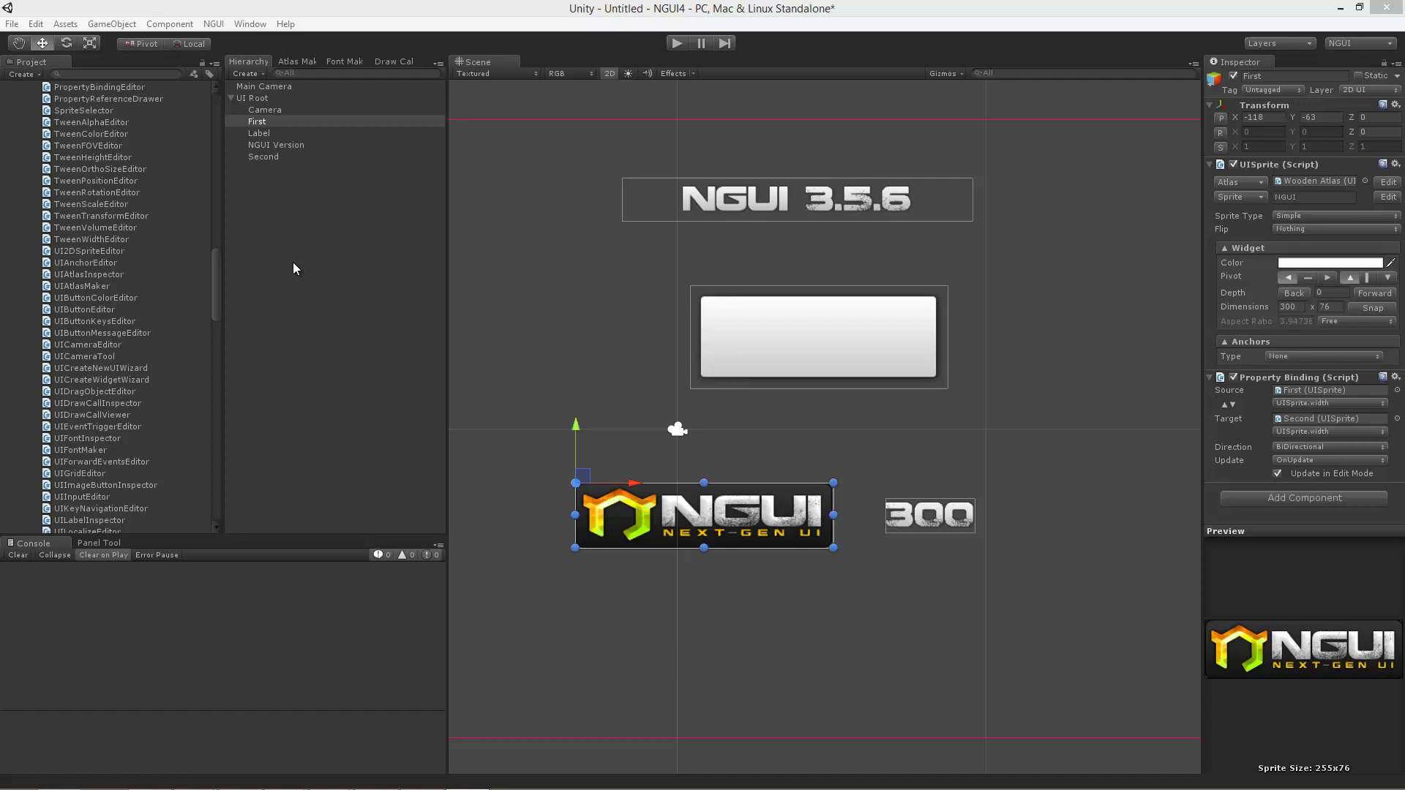
- Create and move an empty GameObject, adding a Property Binding with it as source and Label as target
{"action": "left_click", "coordinate": [294, 269]}
{"action": "key", "text": "ctrl+shift+n"}
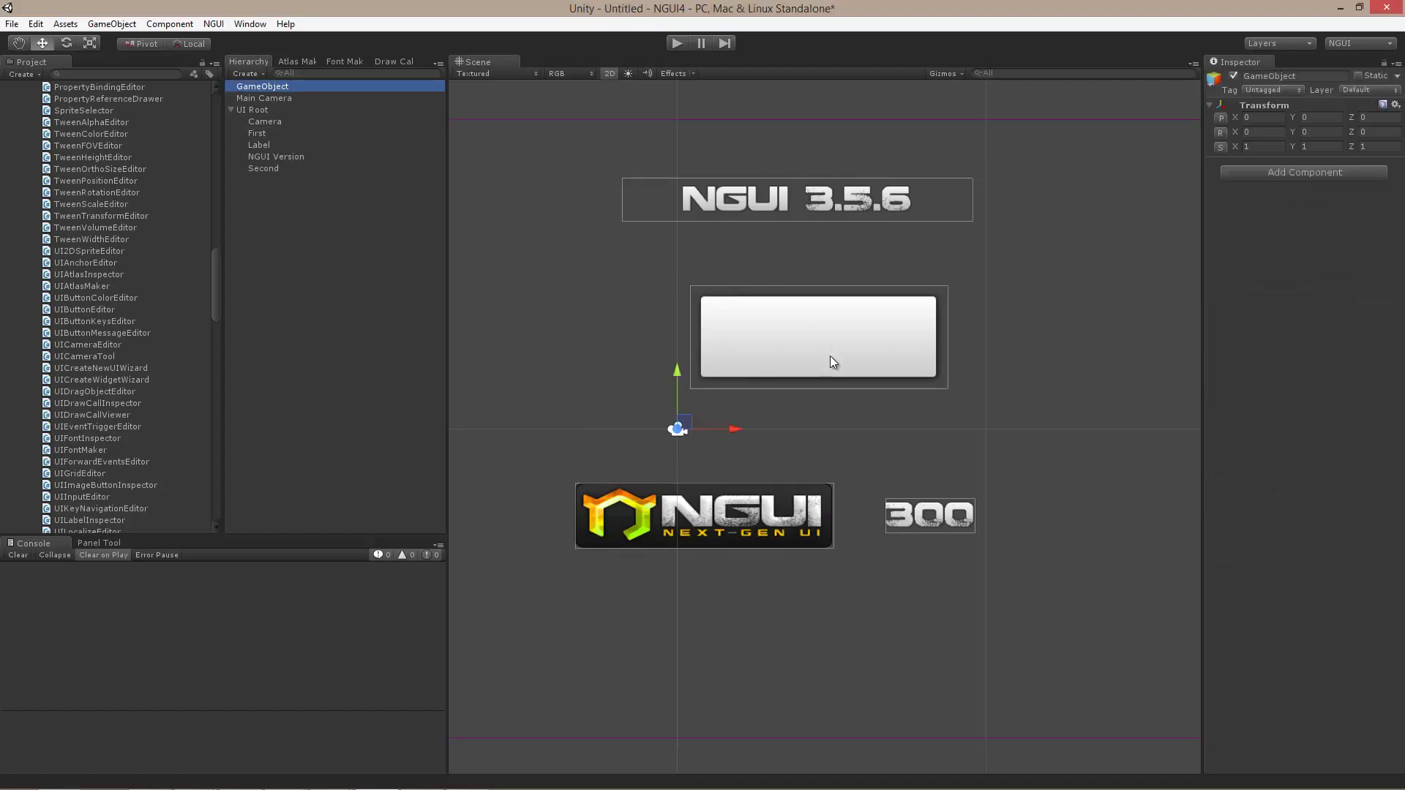
{"action": "left_click_drag", "start_coordinate": [693, 431], "coordinate": [594, 349]}
{"action": "left_click", "coordinate": [1320, 173]}
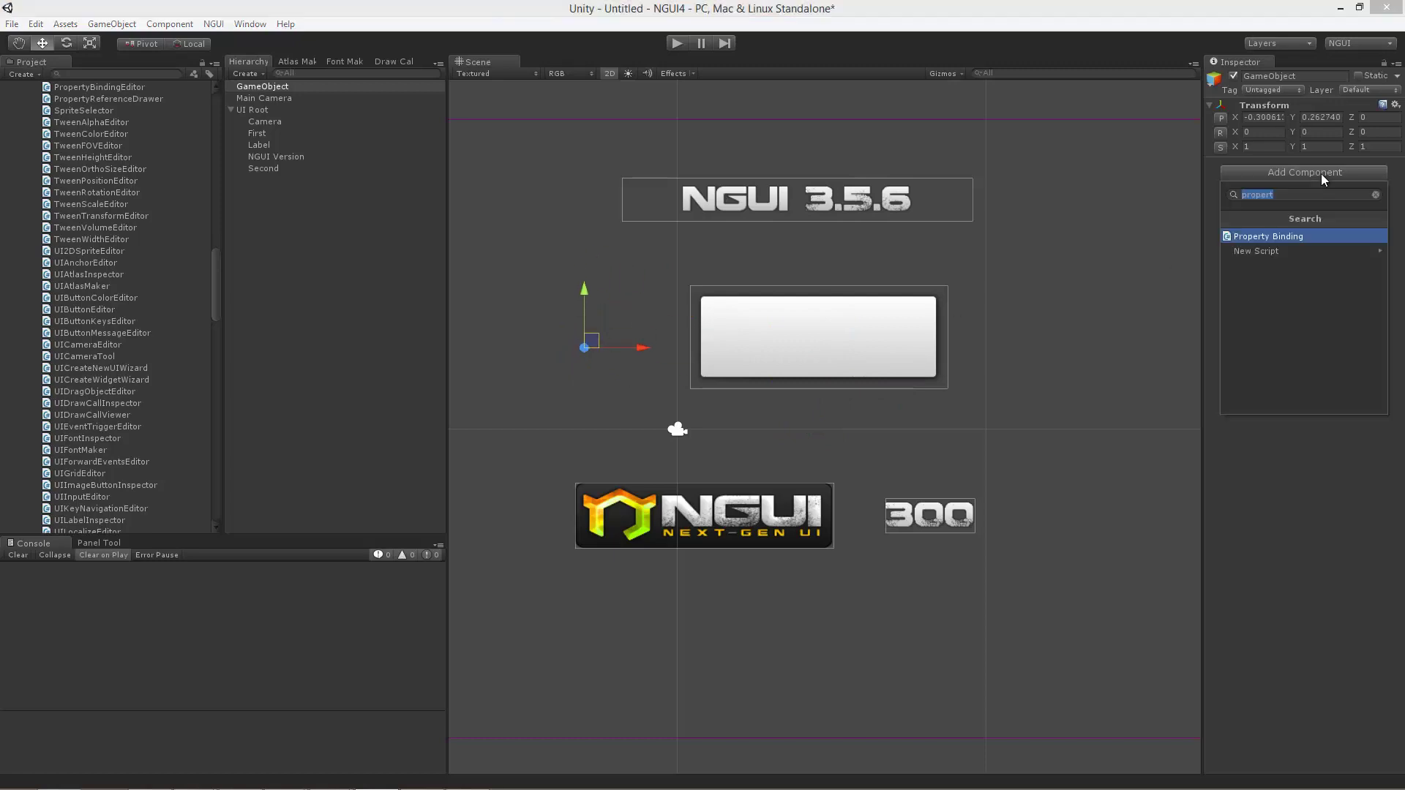
{"action": "key", "text": "Return"}
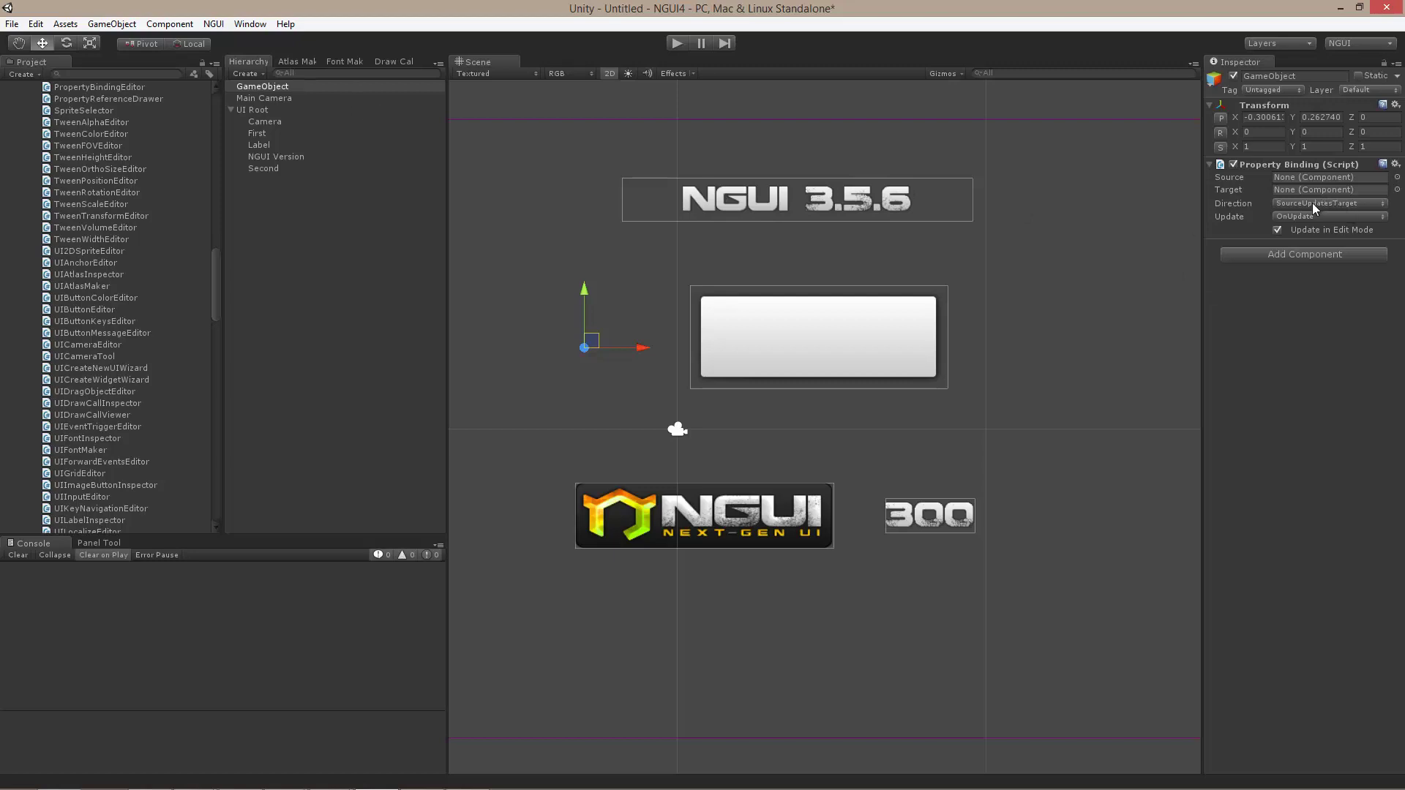
{"action": "left_click_drag", "start_coordinate": [284, 93], "coordinate": [1311, 176]}
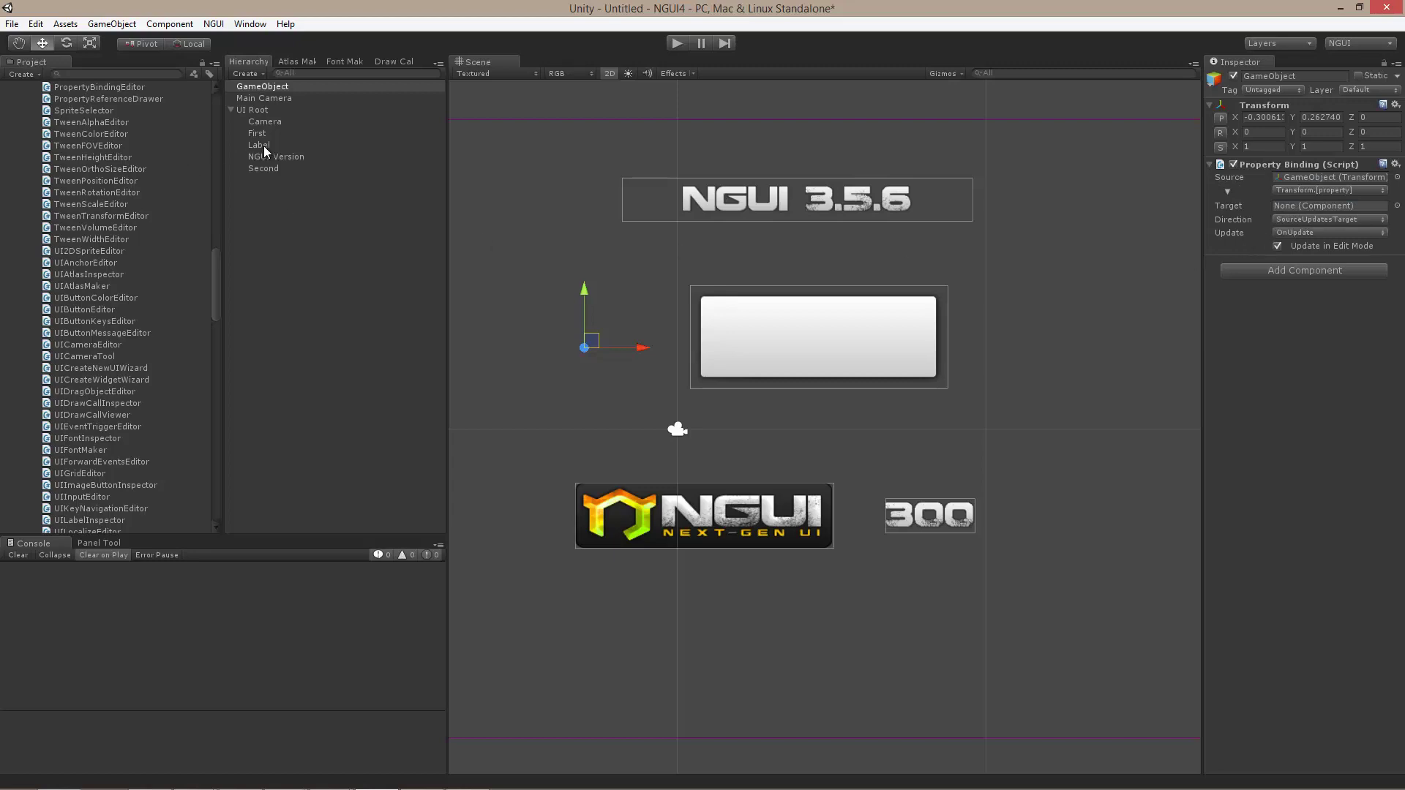
{"action": "left_click_drag", "start_coordinate": [264, 146], "coordinate": [1320, 202]}
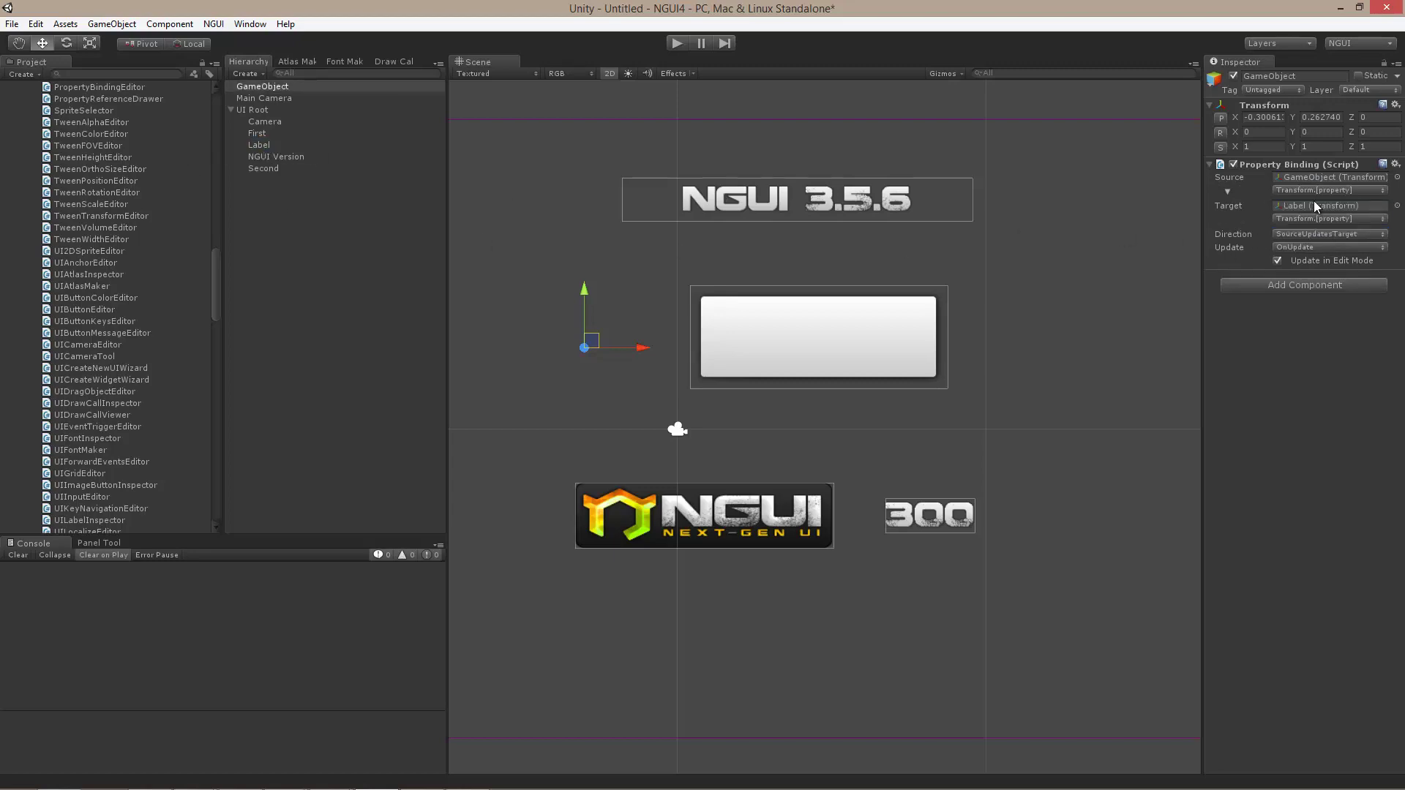
- Bind Transform.position to UILabel.text and move the GameObject so the label reads (-0.3, 0.3, 0.0)
{"action": "left_click", "coordinate": [1310, 189]}
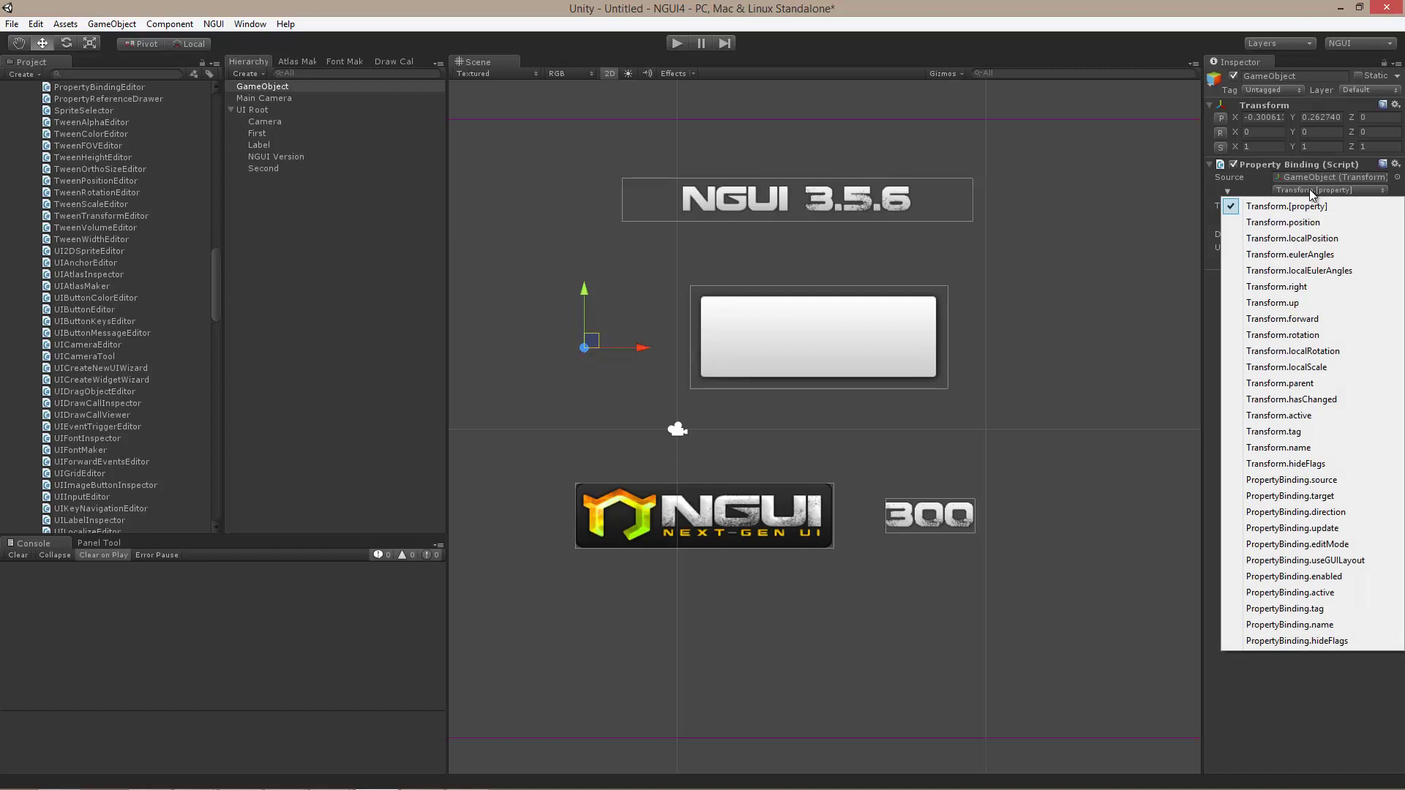
{"action": "left_click", "coordinate": [1310, 222]}
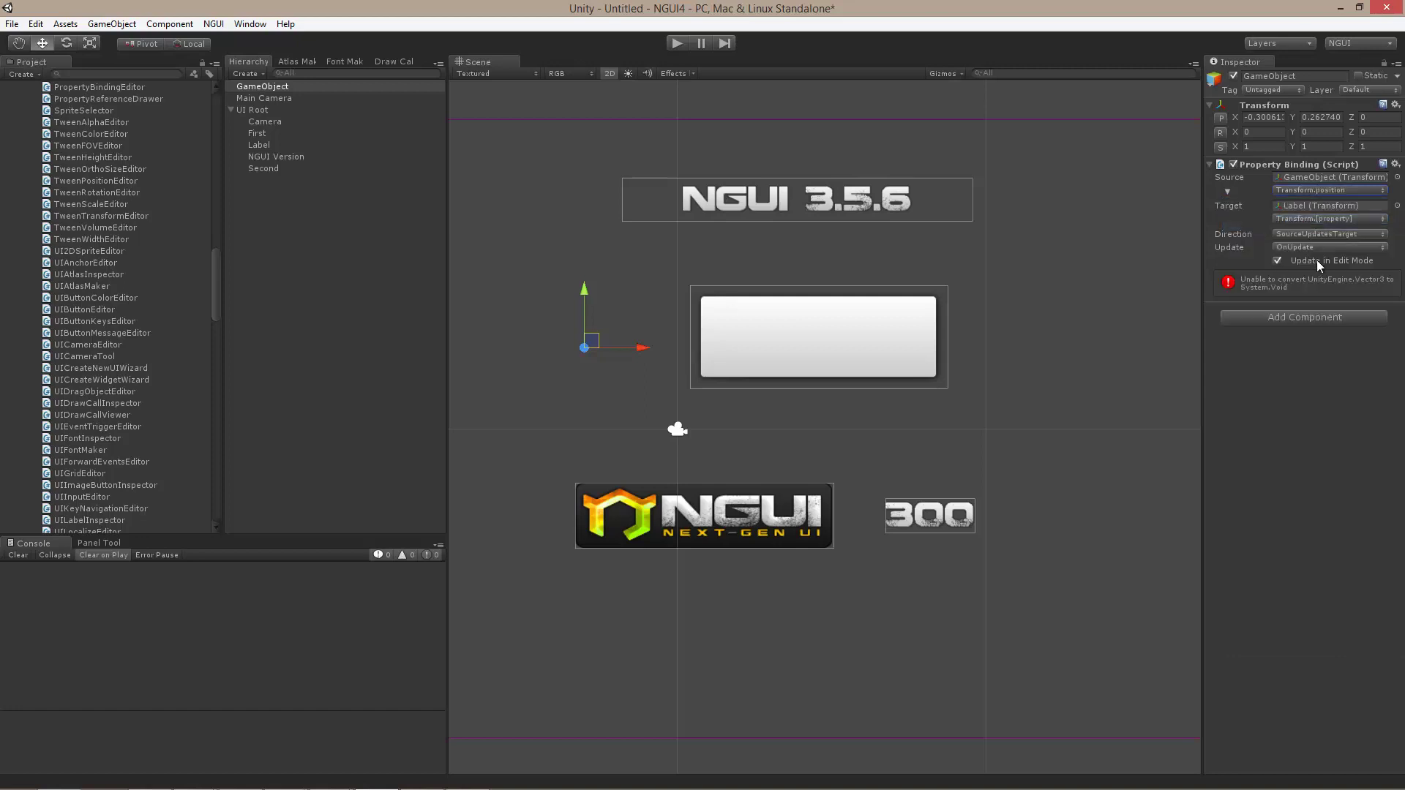
{"action": "left_click", "coordinate": [1319, 218]}
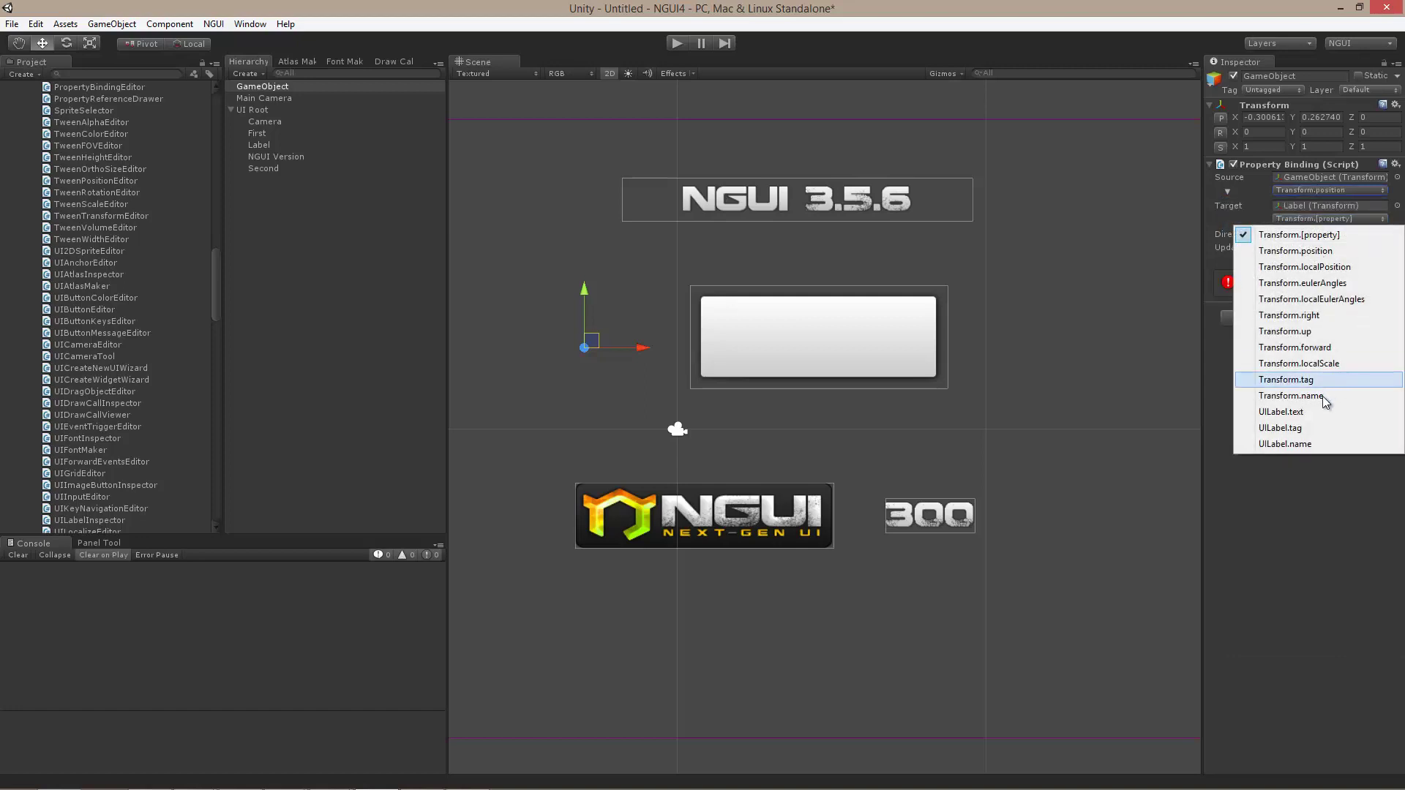
{"action": "left_click", "coordinate": [1311, 412]}
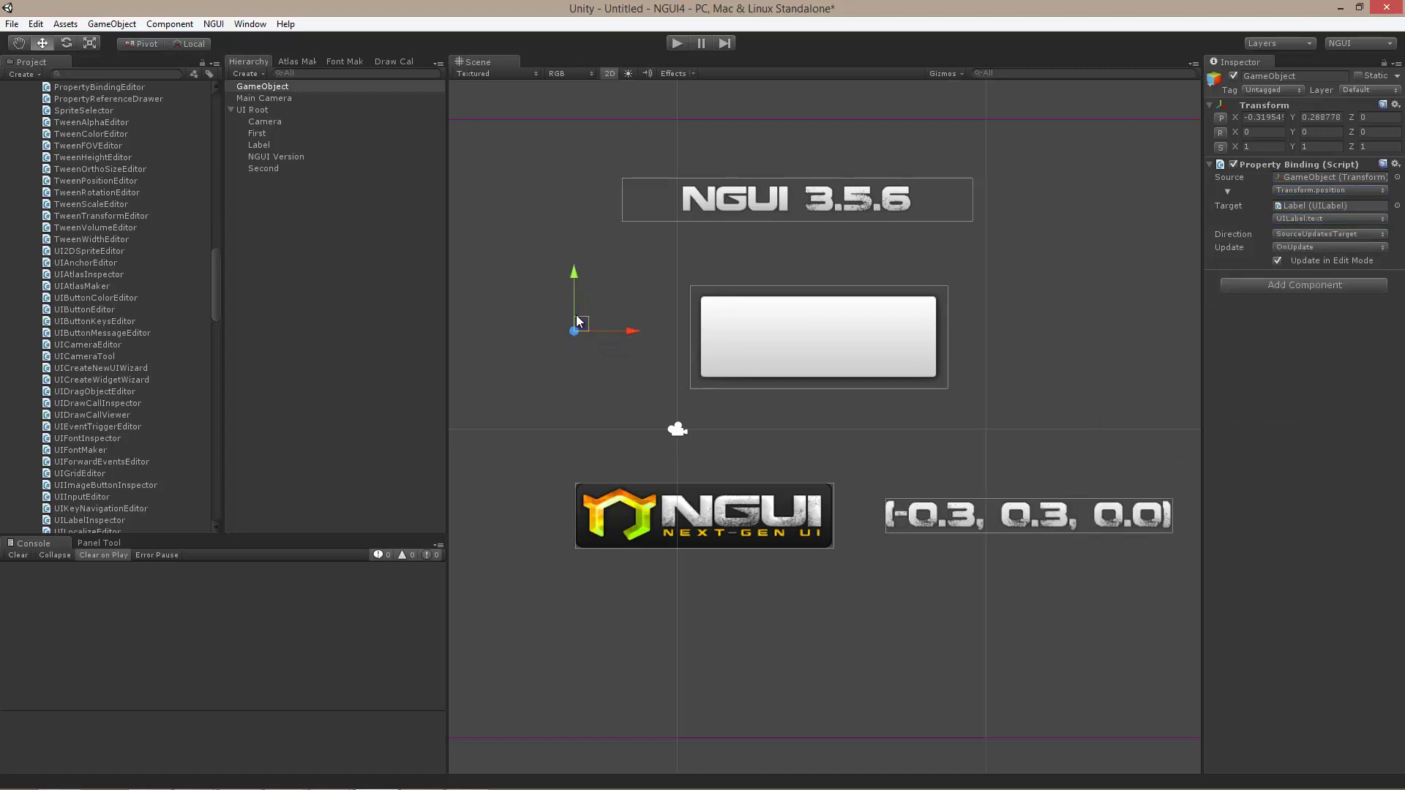
{"action": "left_click_drag", "start_coordinate": [593, 340], "coordinate": [621, 304]}
{"action": "left_click_drag", "start_coordinate": [609, 338], "coordinate": [592, 333]}
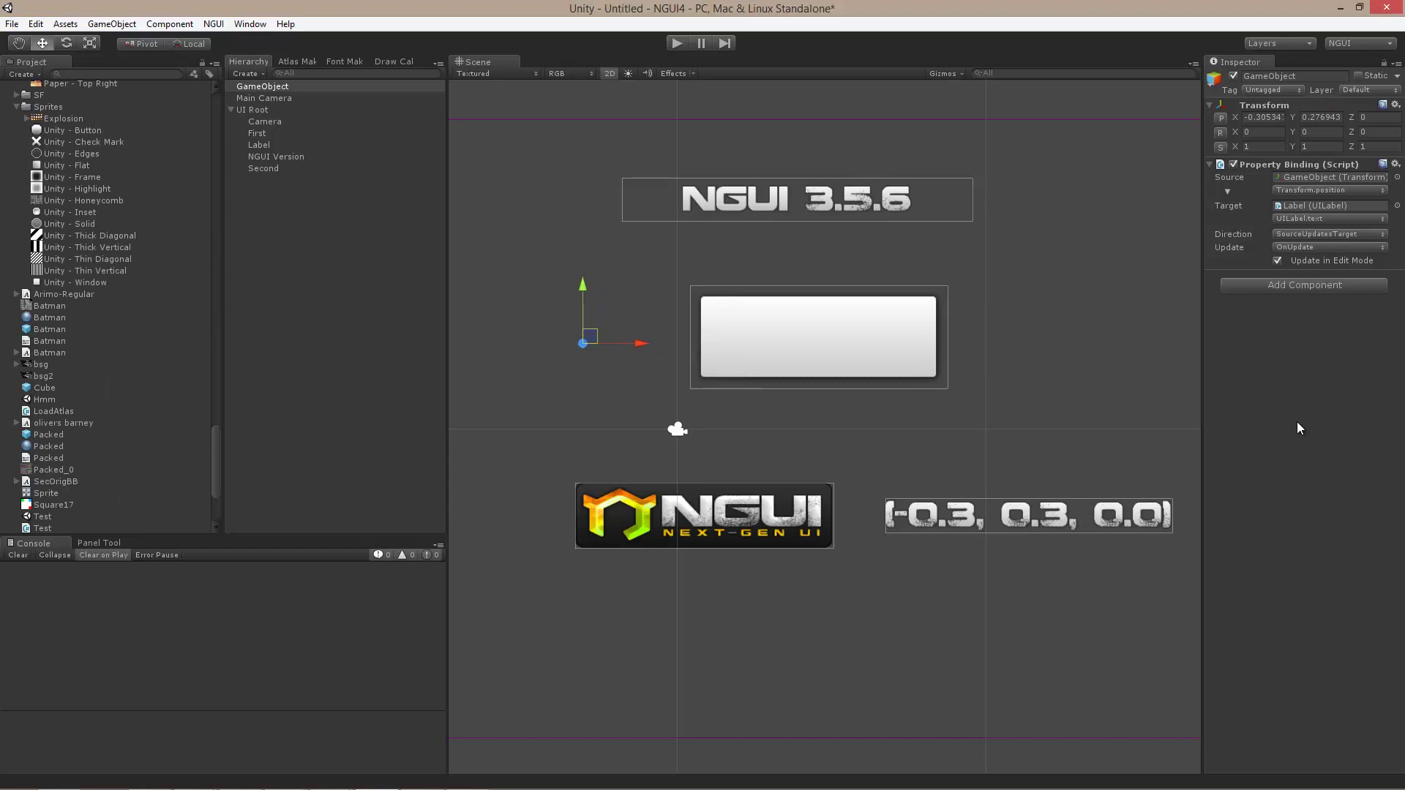
- Add a Test script component to the GameObject and open it in Visual Studio
{"action": "left_click", "coordinate": [1295, 285]}
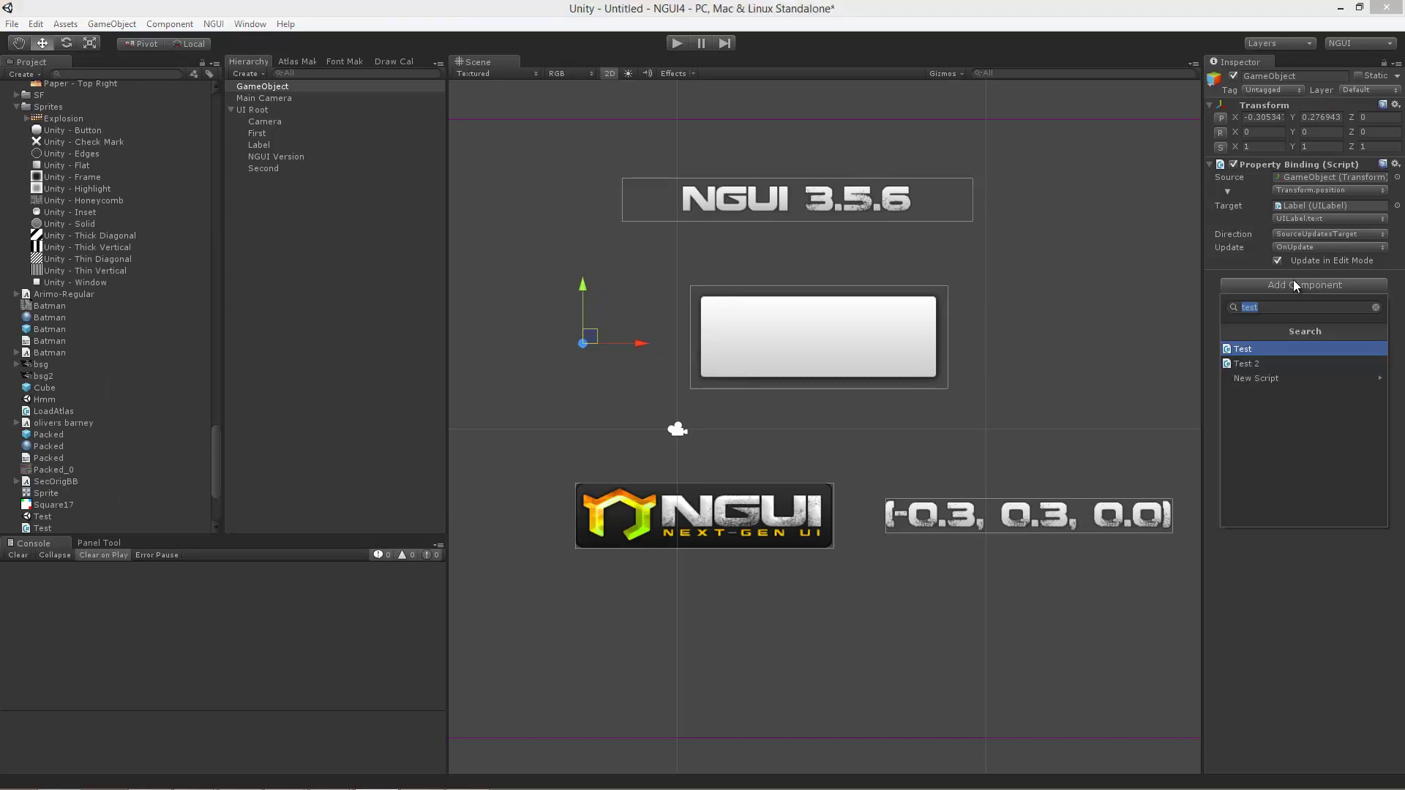
{"action": "key", "text": "Return"}
{"action": "double_click", "coordinate": [1342, 290]}
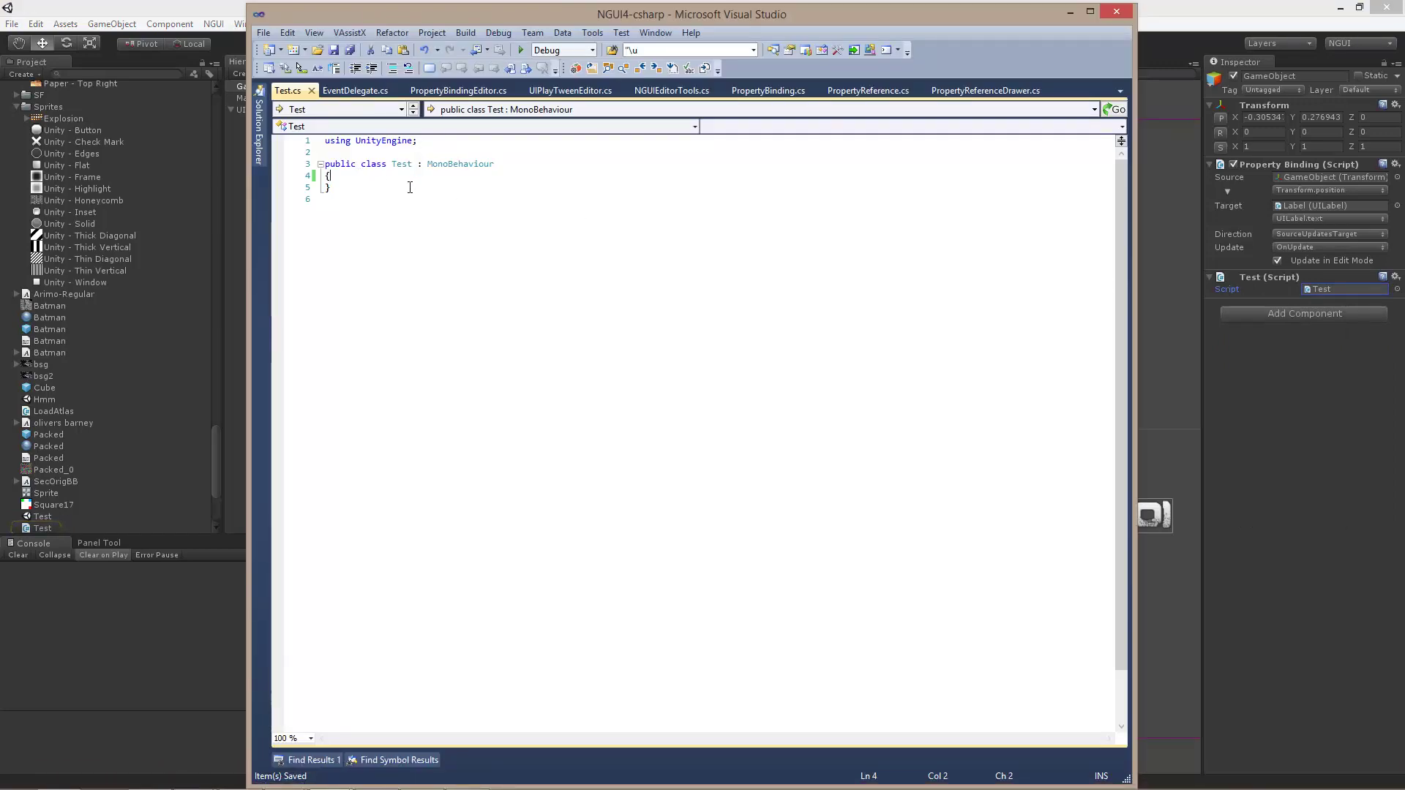
- Declare 'public PropertyReference myProperty;' in the Test class and save the script
{"action": "key", "text": "Return"}
{"action": "type", "text": "public "}
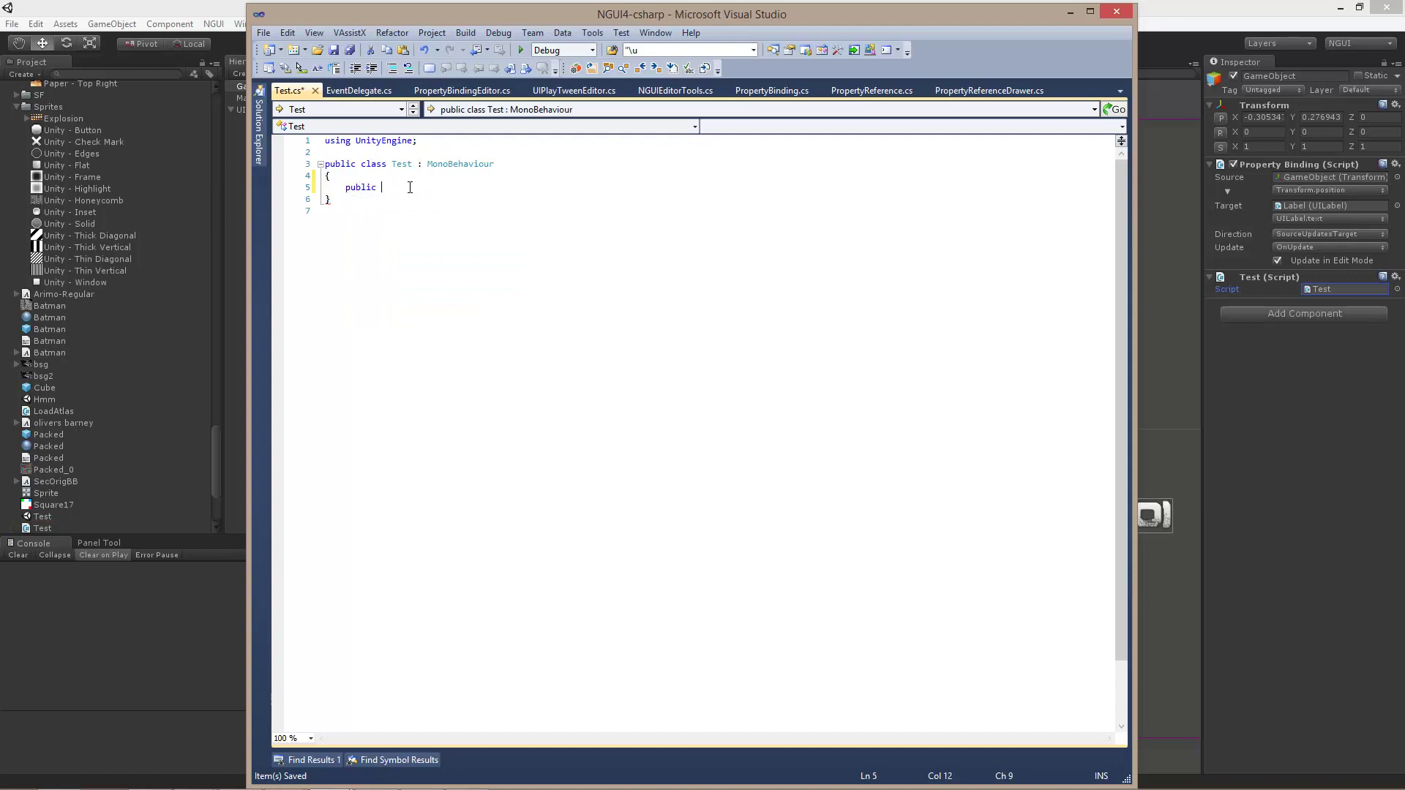
{"action": "type", "text": "Propert"}
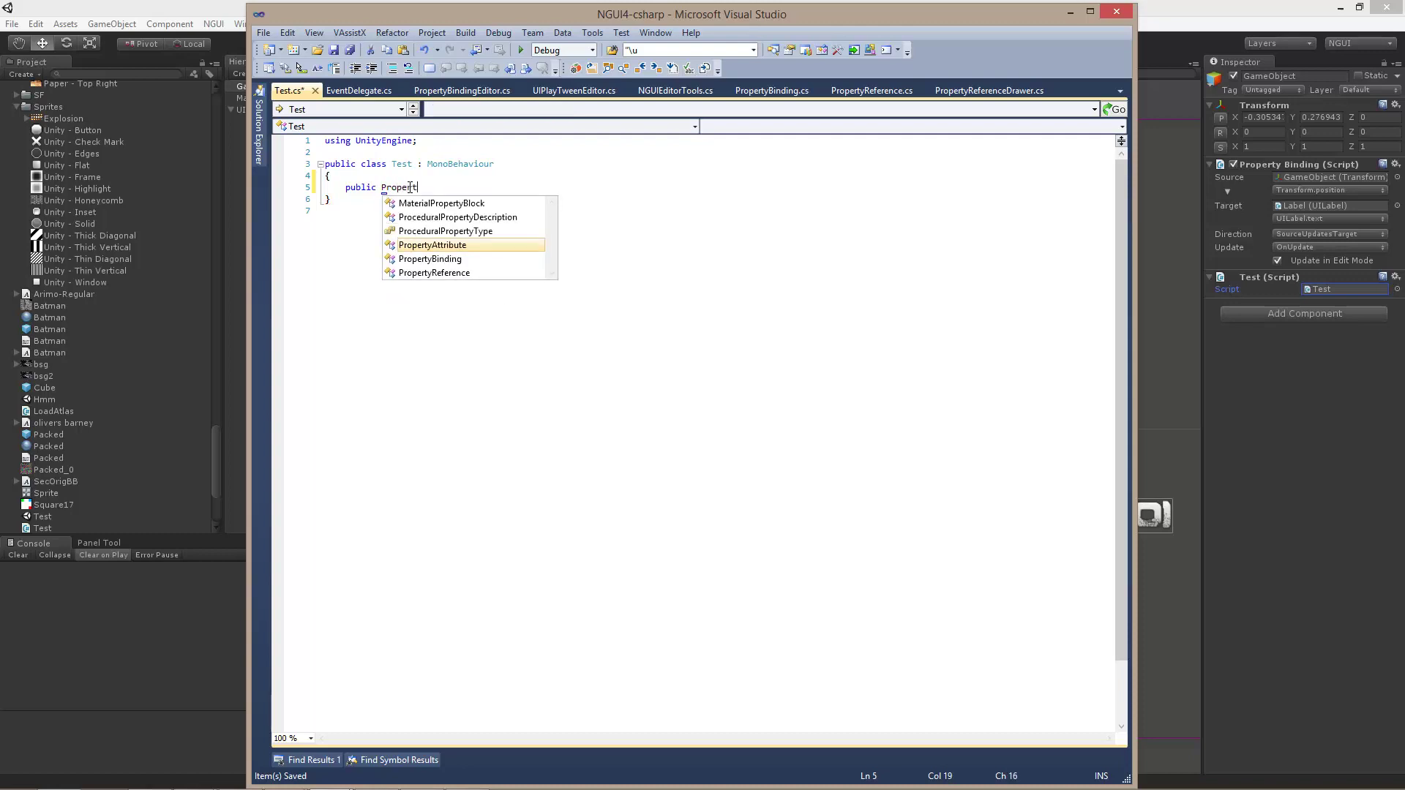
{"action": "type", "text": "B"}
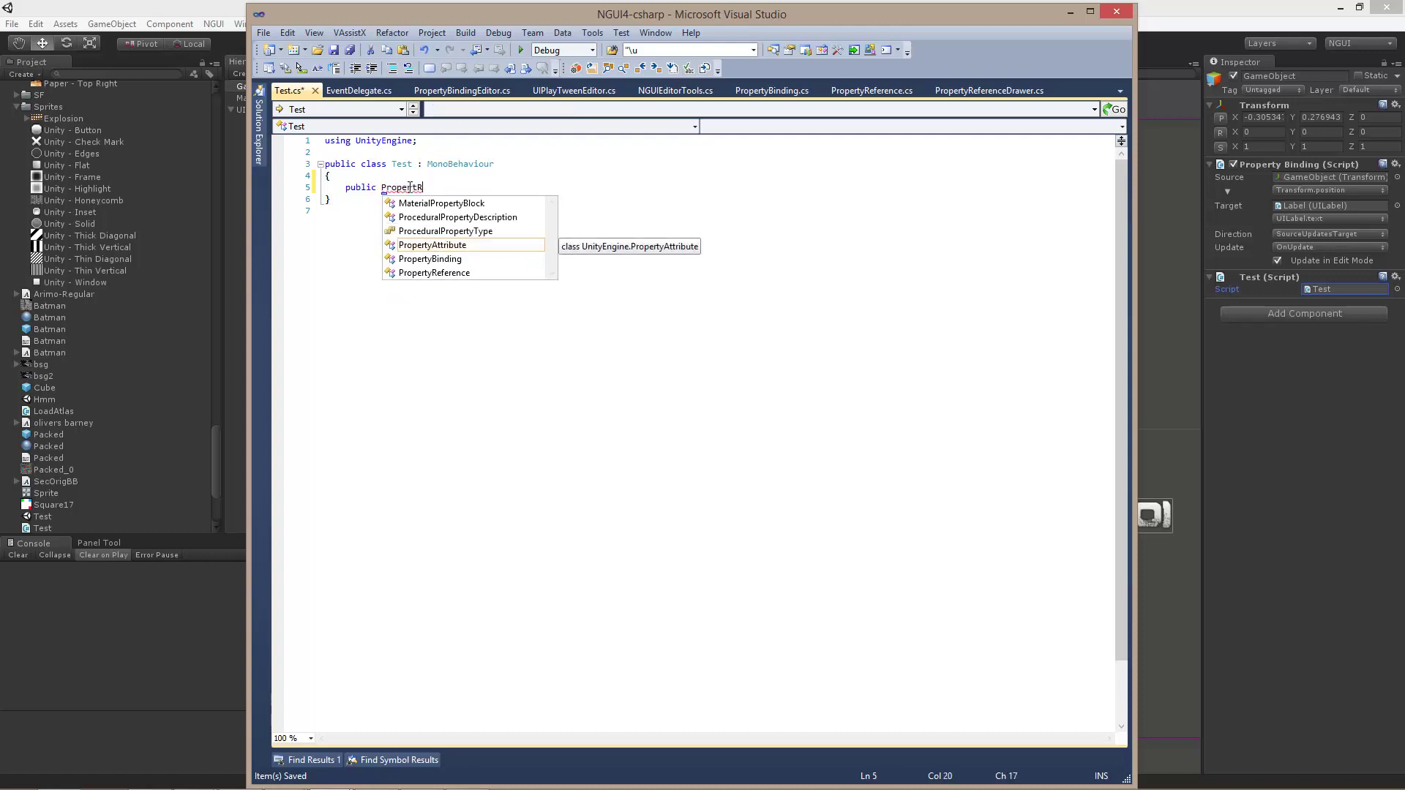
{"action": "key", "text": "Down"}
{"action": "key", "text": "Tab"}
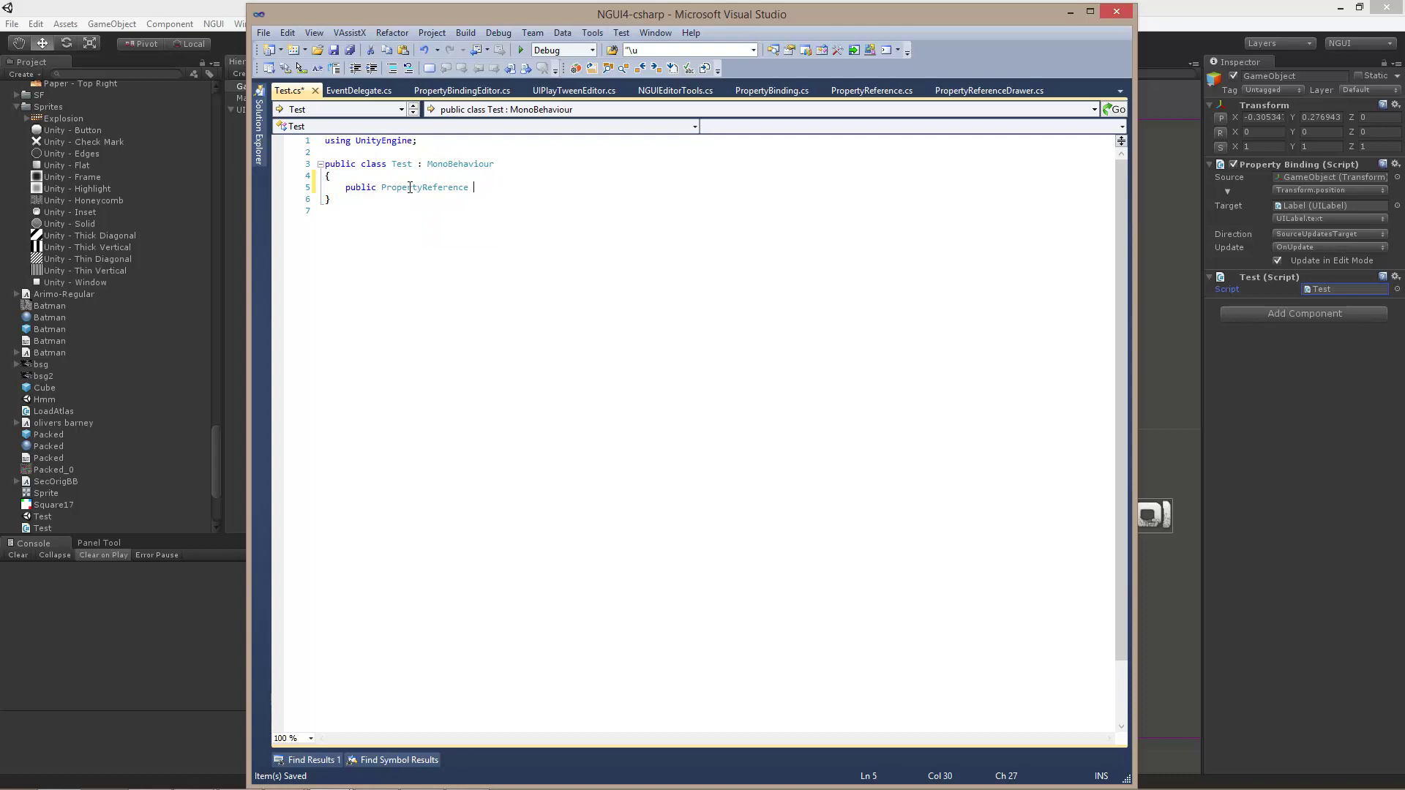
{"action": "type", "text": "myProperty;"}
{"action": "key", "text": "ctrl+s"}
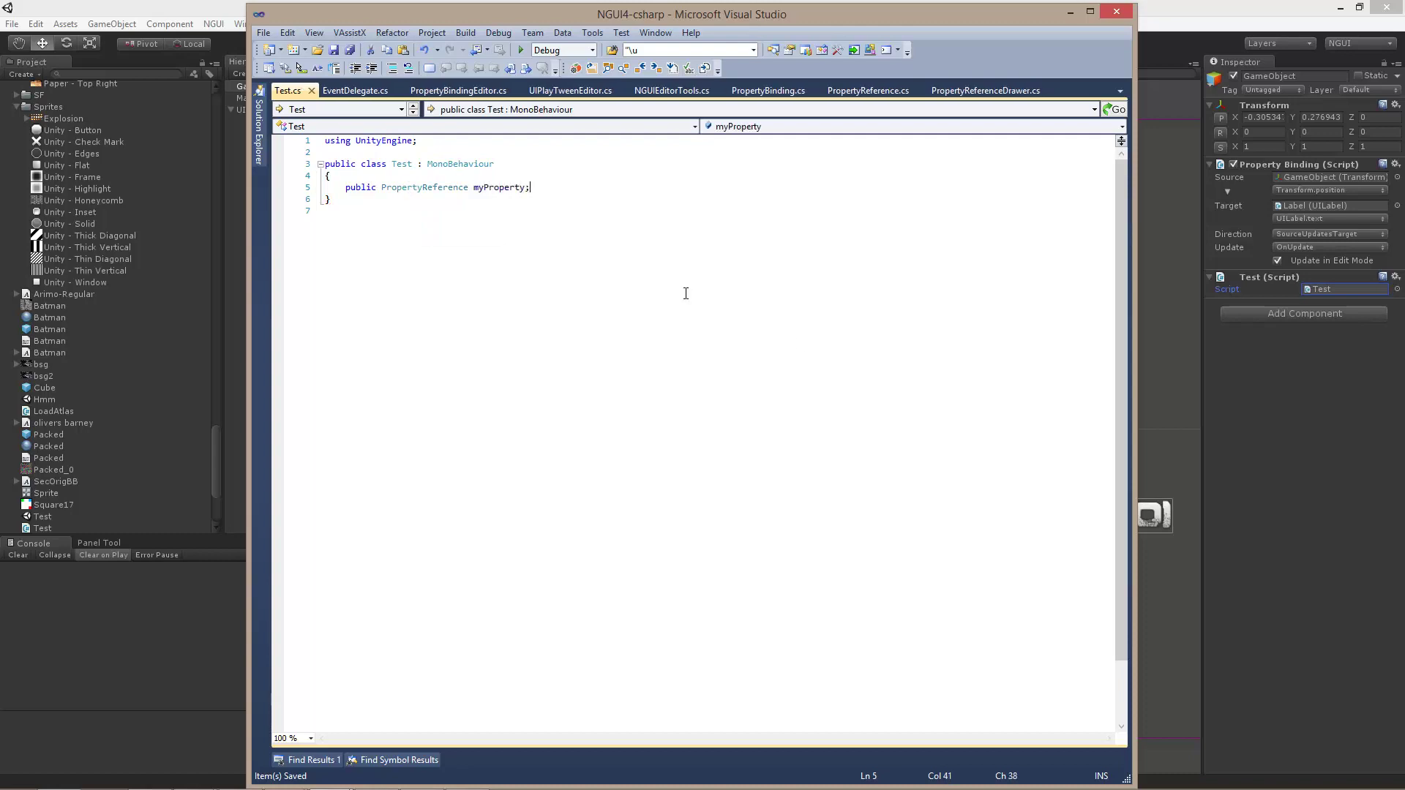
{"action": "left_click", "coordinate": [1277, 430]}
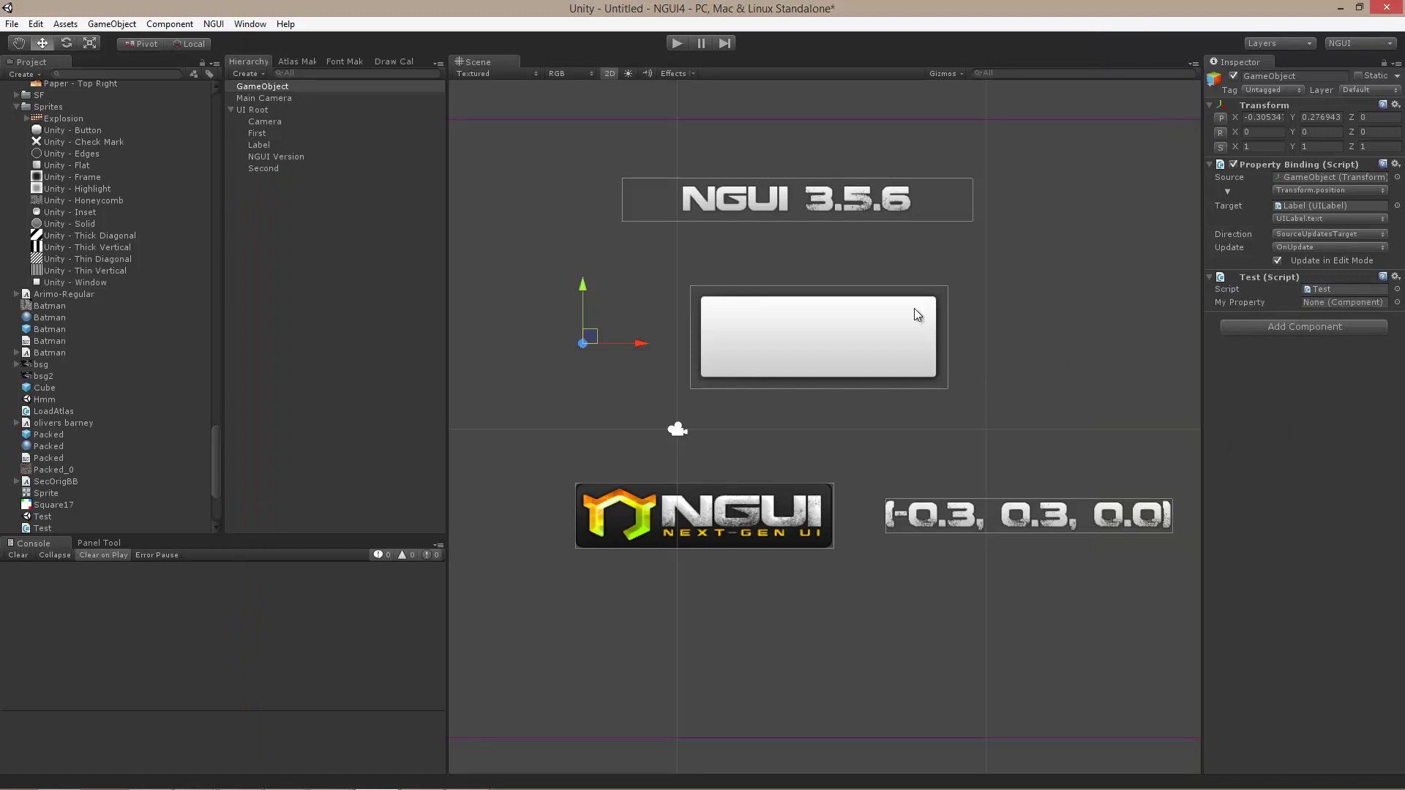
- Assign NGUI Version to My Property and choose its Transform.name member
{"action": "left_click_drag", "start_coordinate": [265, 158], "coordinate": [1327, 300]}
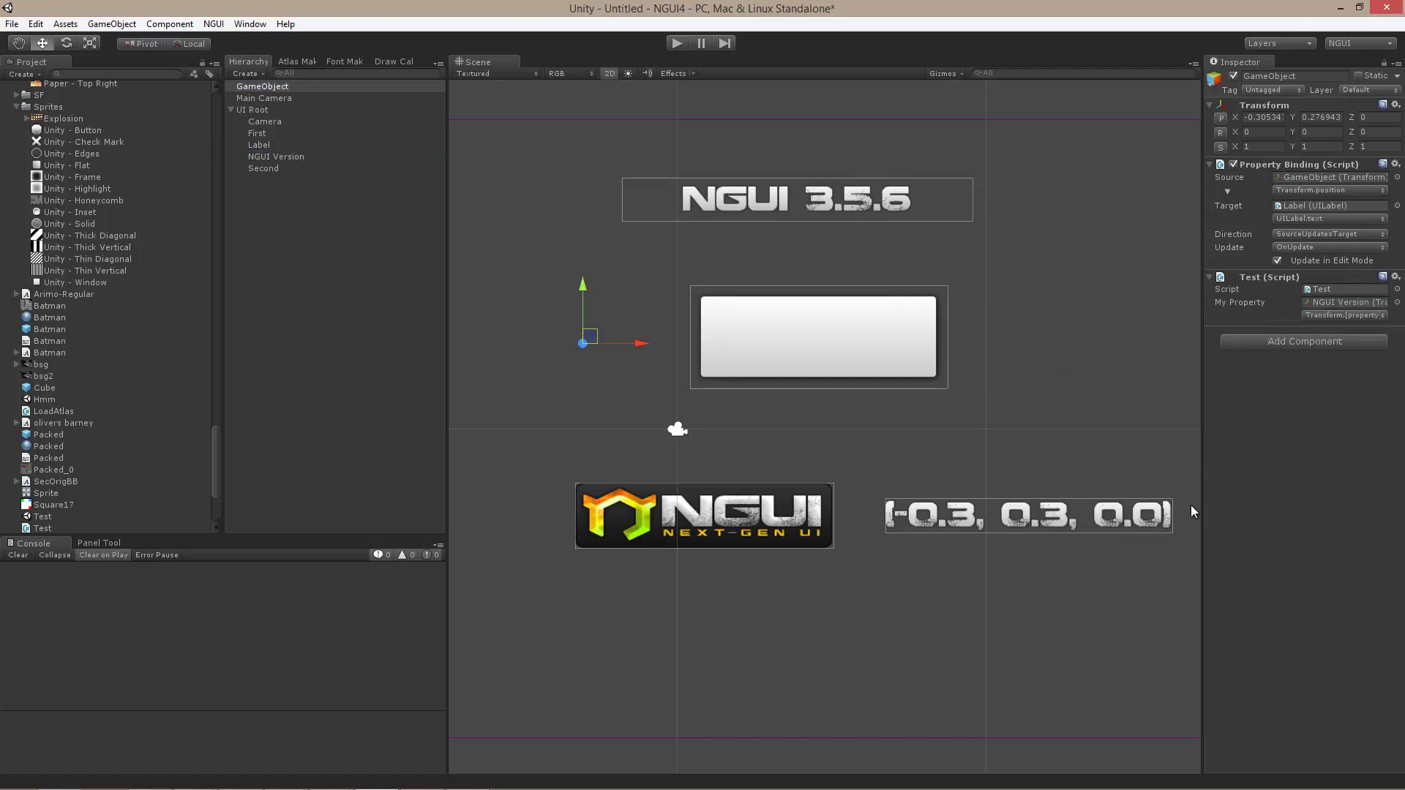
{"action": "left_click", "coordinate": [1341, 315]}
{"action": "left_click", "coordinate": [1304, 607]}
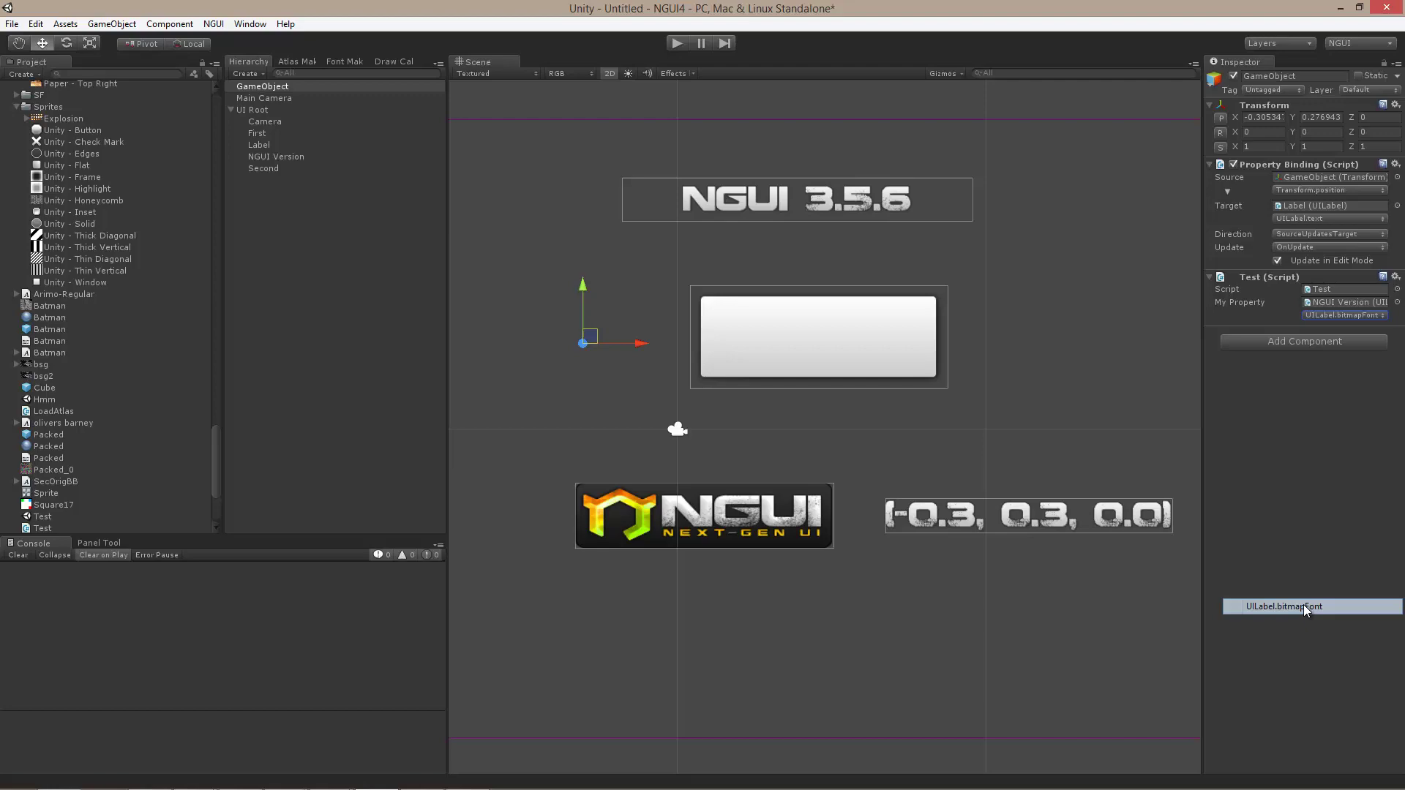
{"action": "left_click", "coordinate": [1355, 316]}
{"action": "left_click", "coordinate": [1313, 269]}
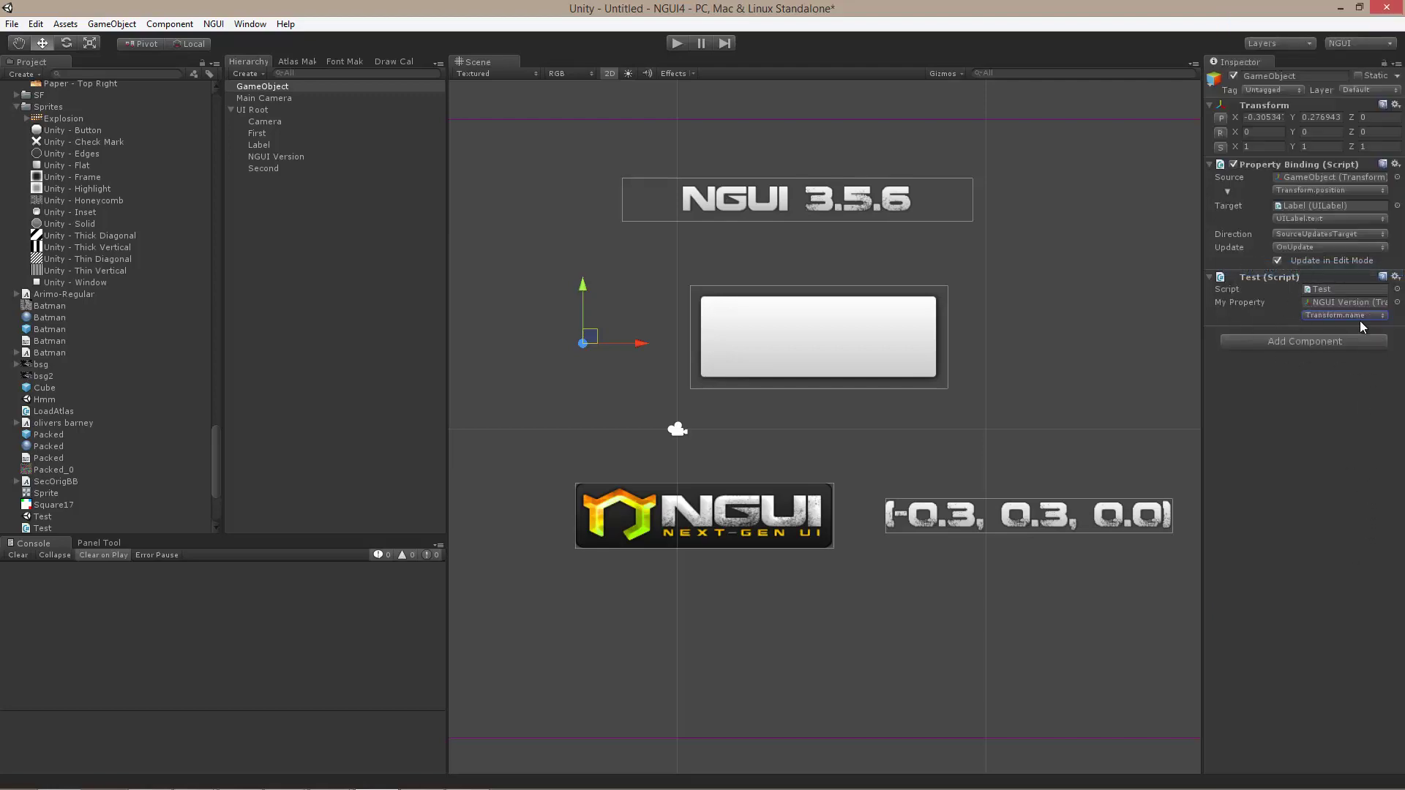
{"action": "key", "text": "alt+Tab"}
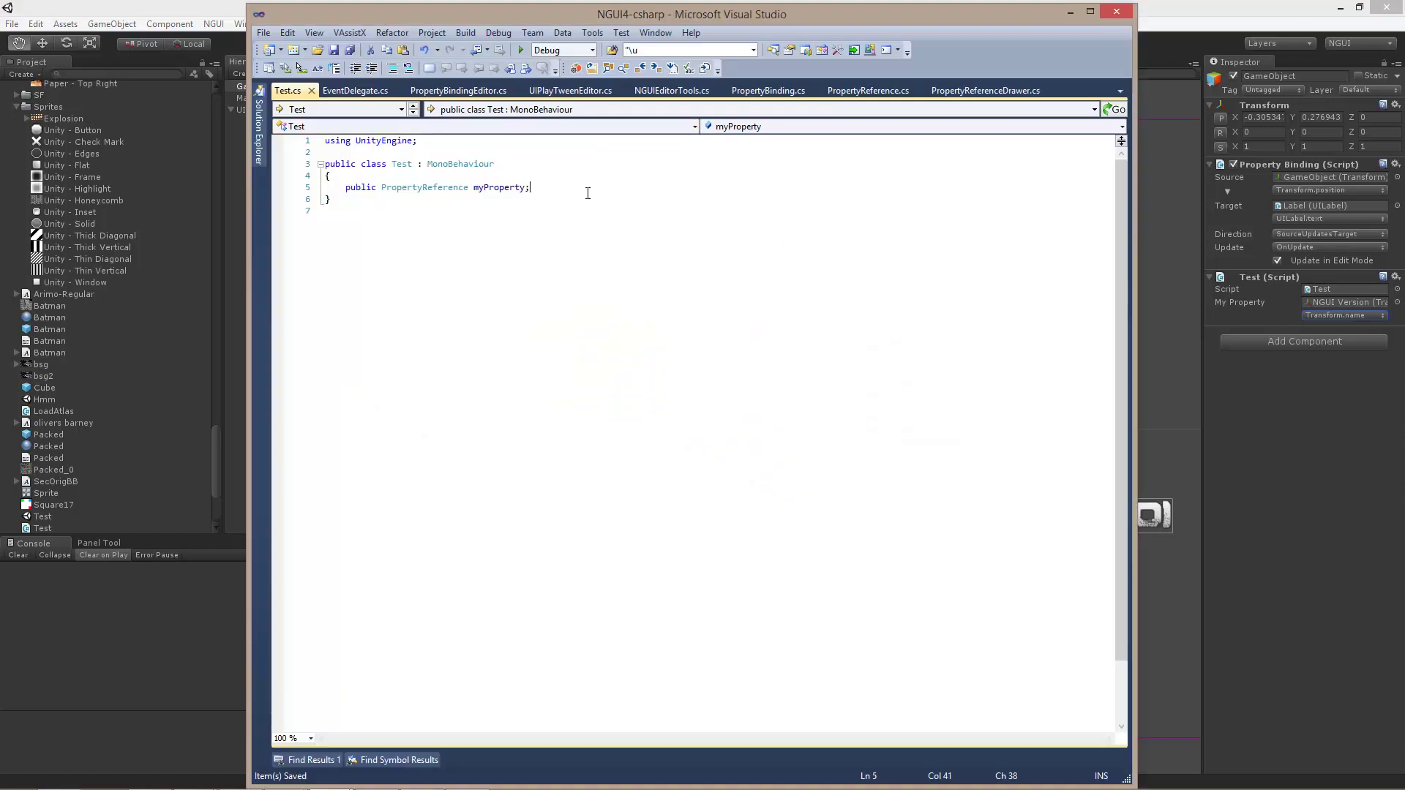
- Duplicate the myProperty line as 'public PropertyReference secondProperty;' and save Test.cs
{"action": "key", "text": "shift+Home"}
{"action": "key", "text": "ctrl+c"}
{"action": "key", "text": "End"}
{"action": "key", "text": "Return"}
{"action": "key", "text": "ctrl+v"}
{"action": "key", "text": "BackSpace"}
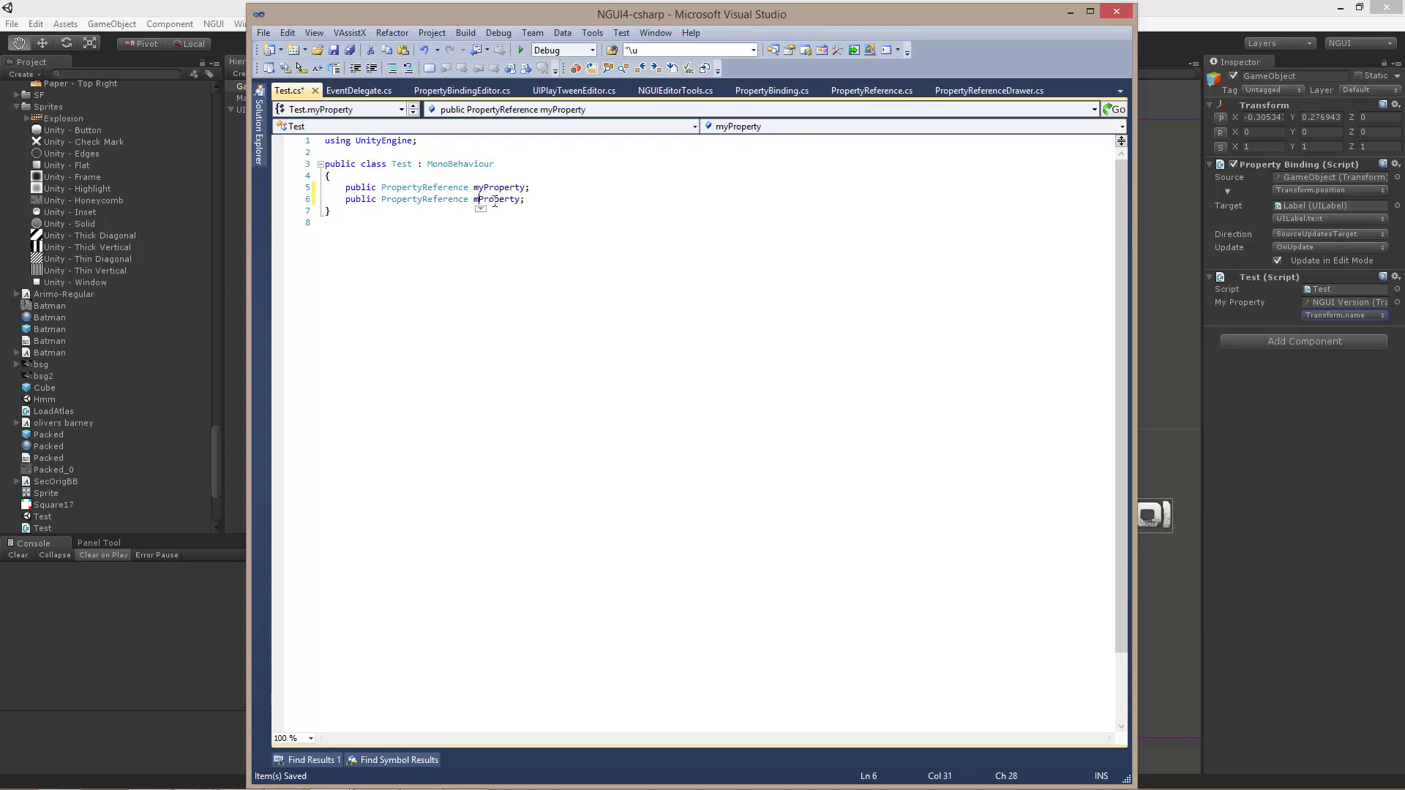
{"action": "key", "text": "Delete"}
{"action": "type", "text": "second"}
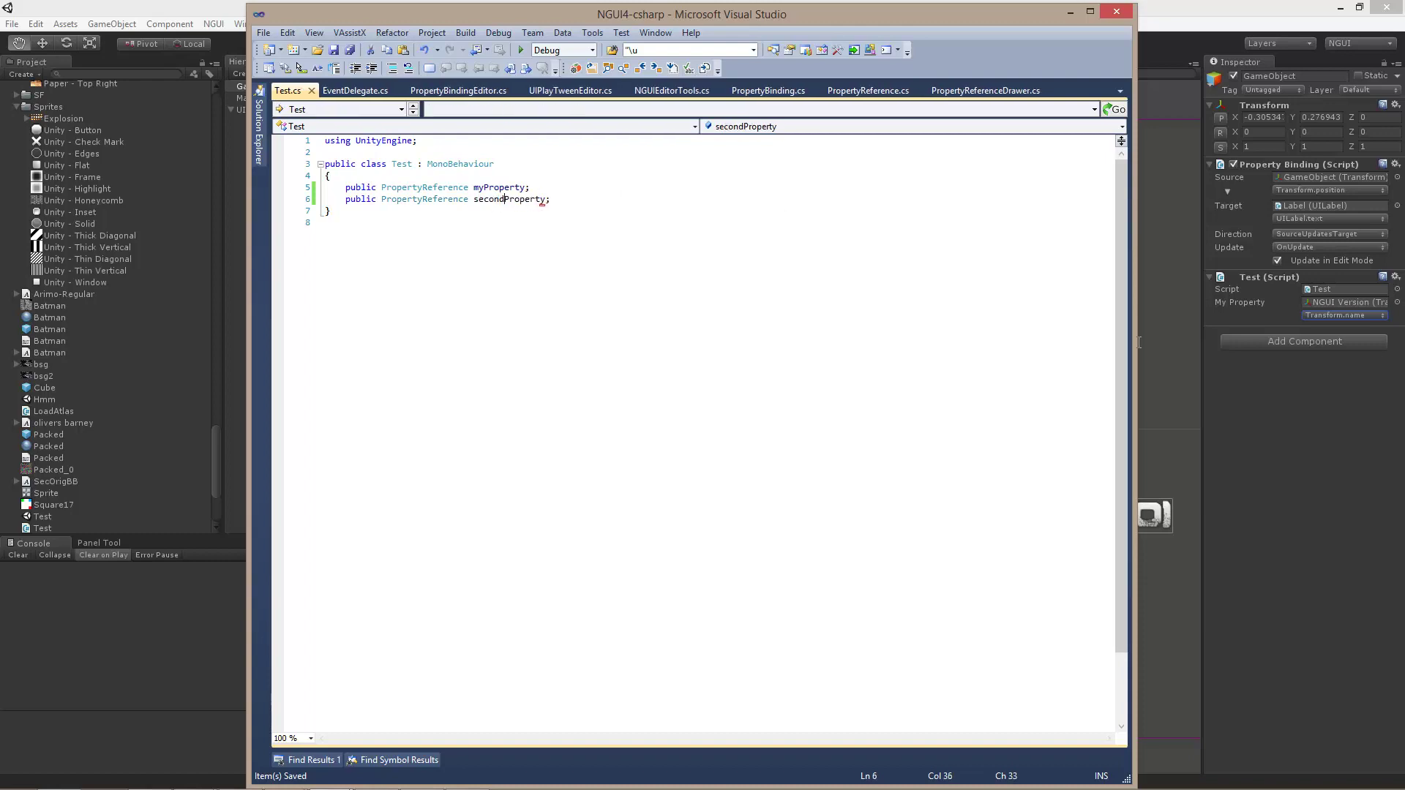
{"action": "key", "text": "ctrl+s"}
{"action": "left_click", "coordinate": [1346, 407]}
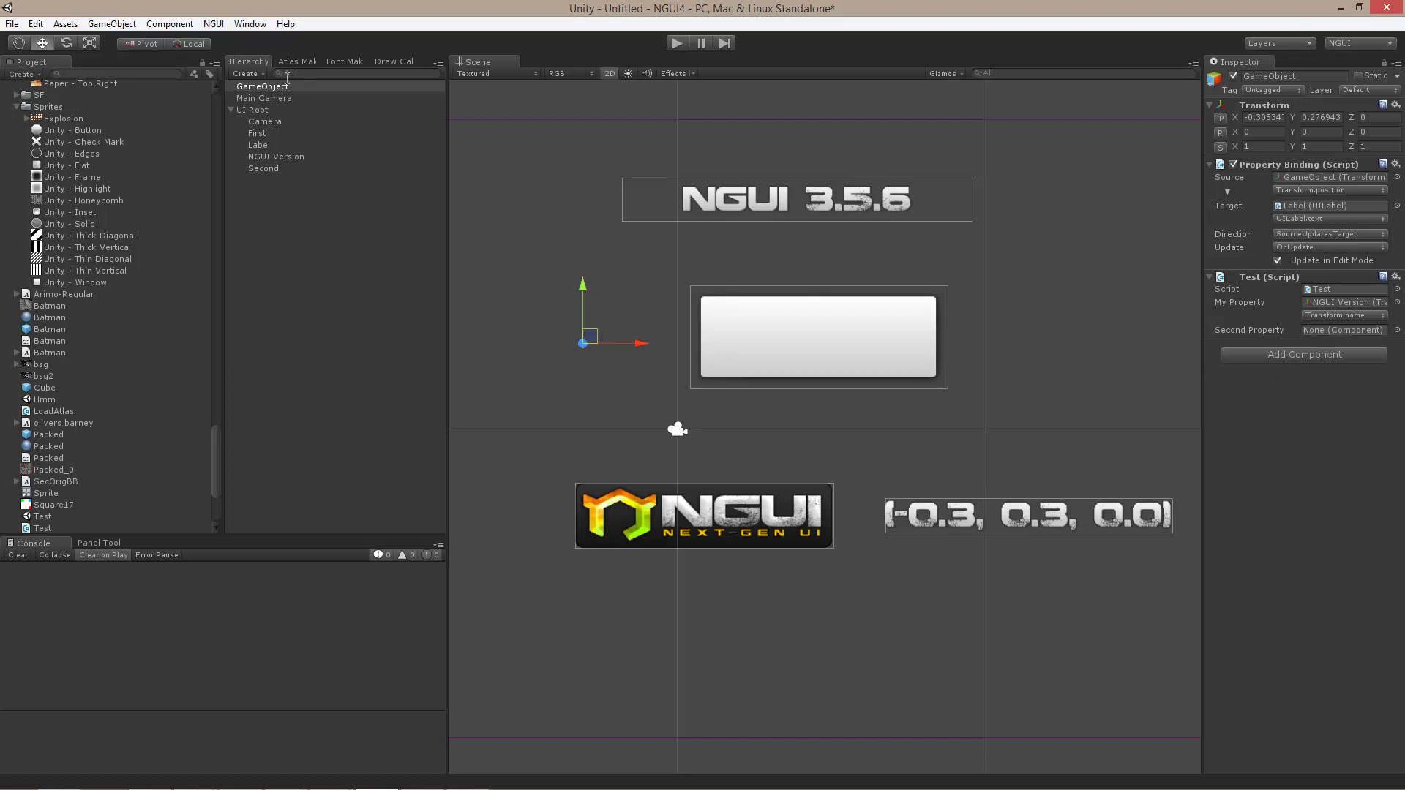
- Assign GameObject to Second Property and select its Transform.name member
{"action": "left_click_drag", "start_coordinate": [287, 86], "coordinate": [1348, 332]}
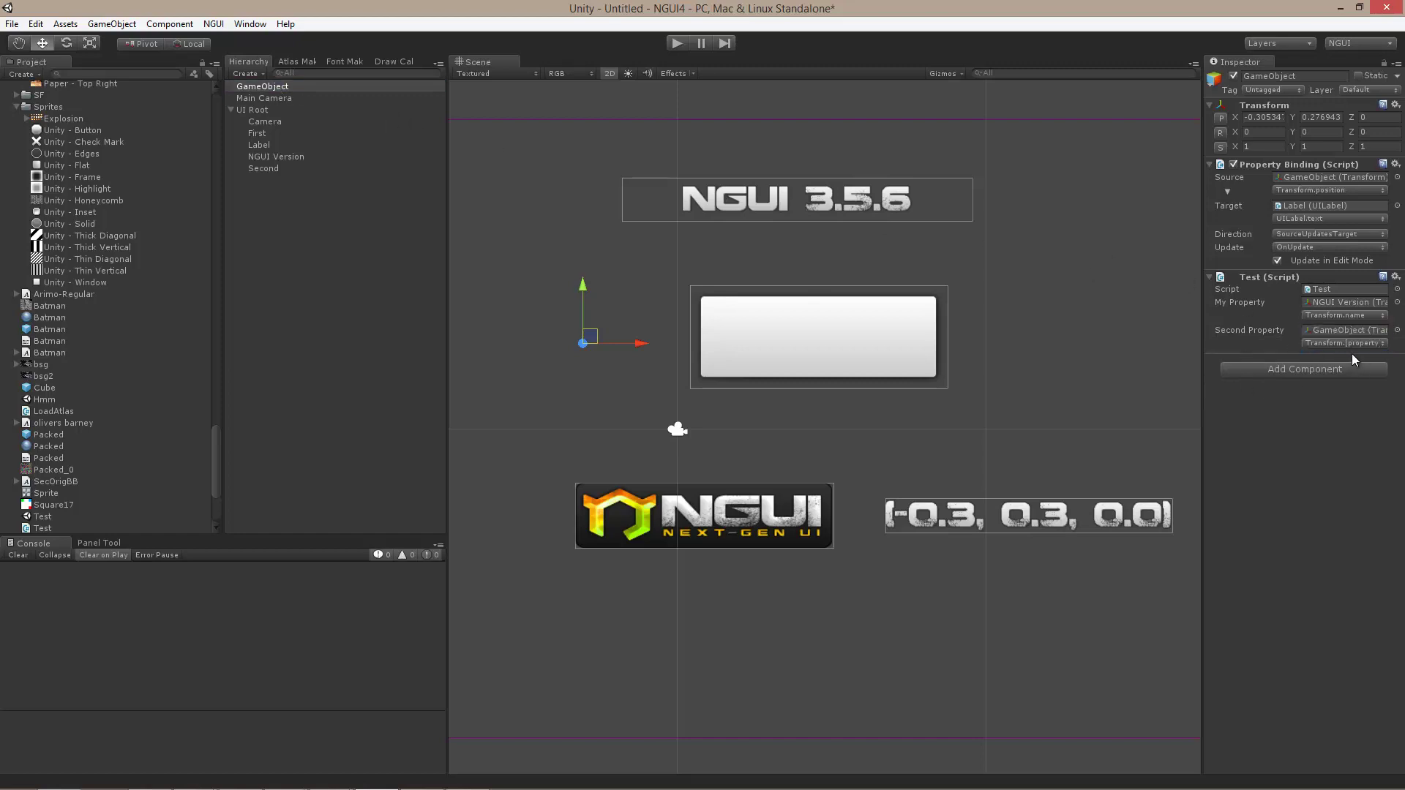
{"action": "left_click", "coordinate": [1348, 342]}
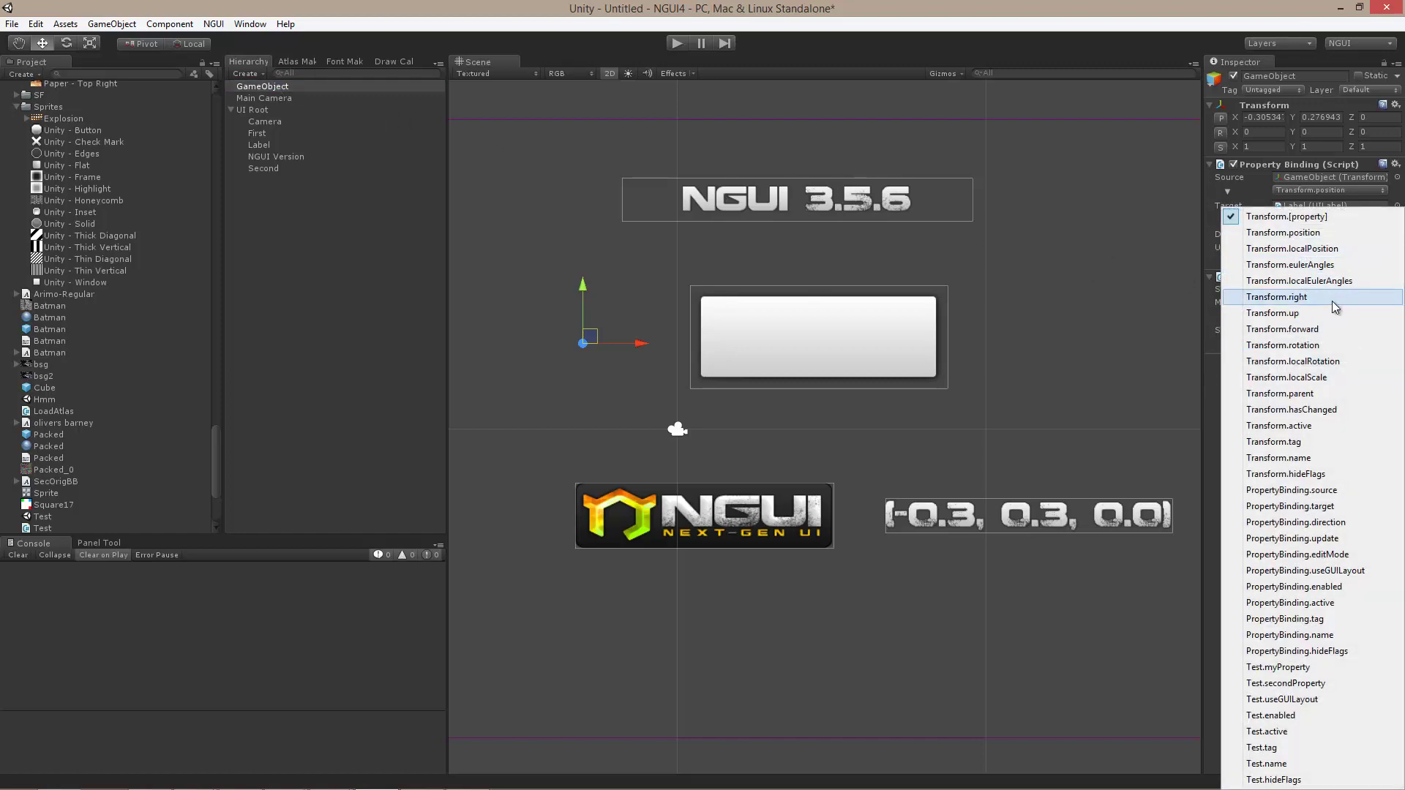
{"action": "left_click", "coordinate": [1345, 456]}
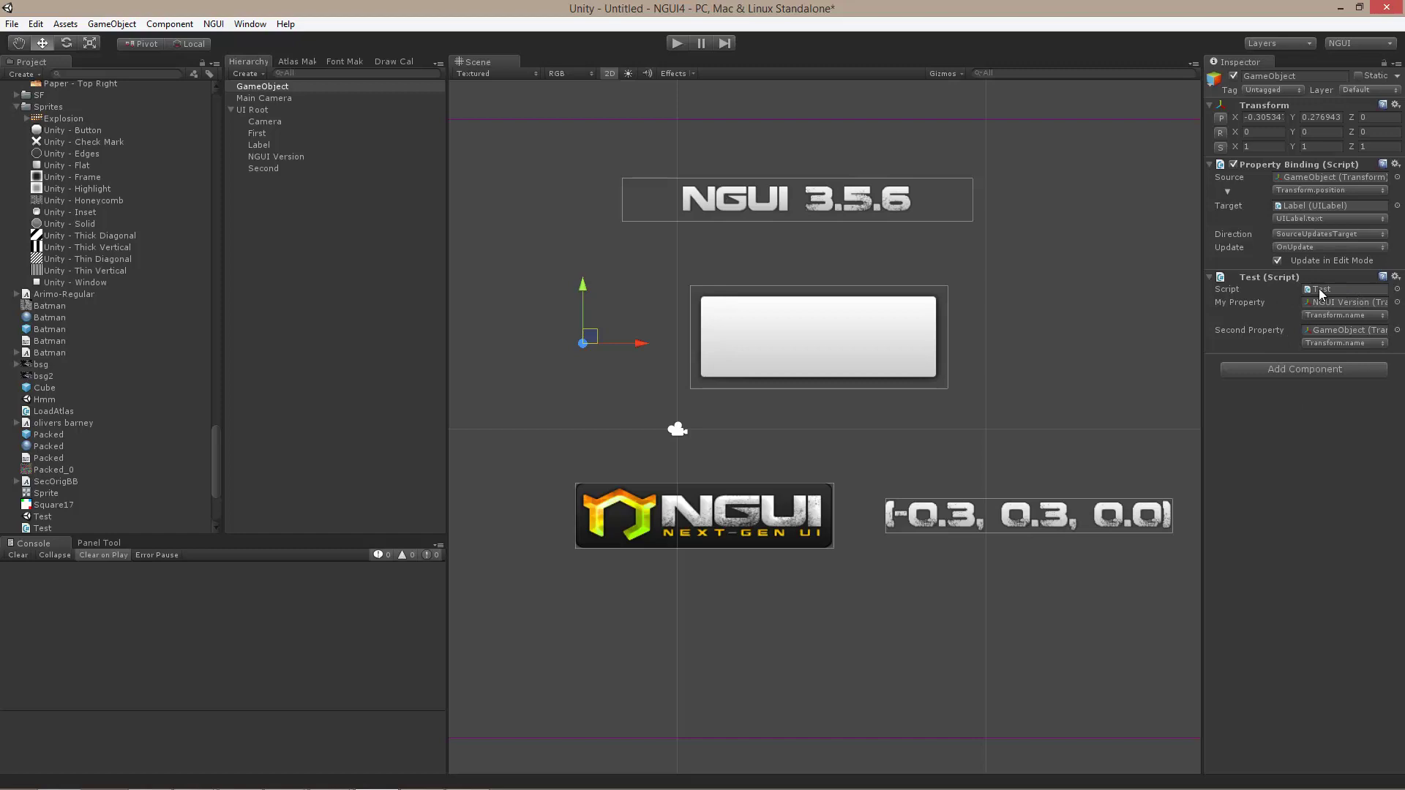
{"action": "key", "text": "alt+Tab"}
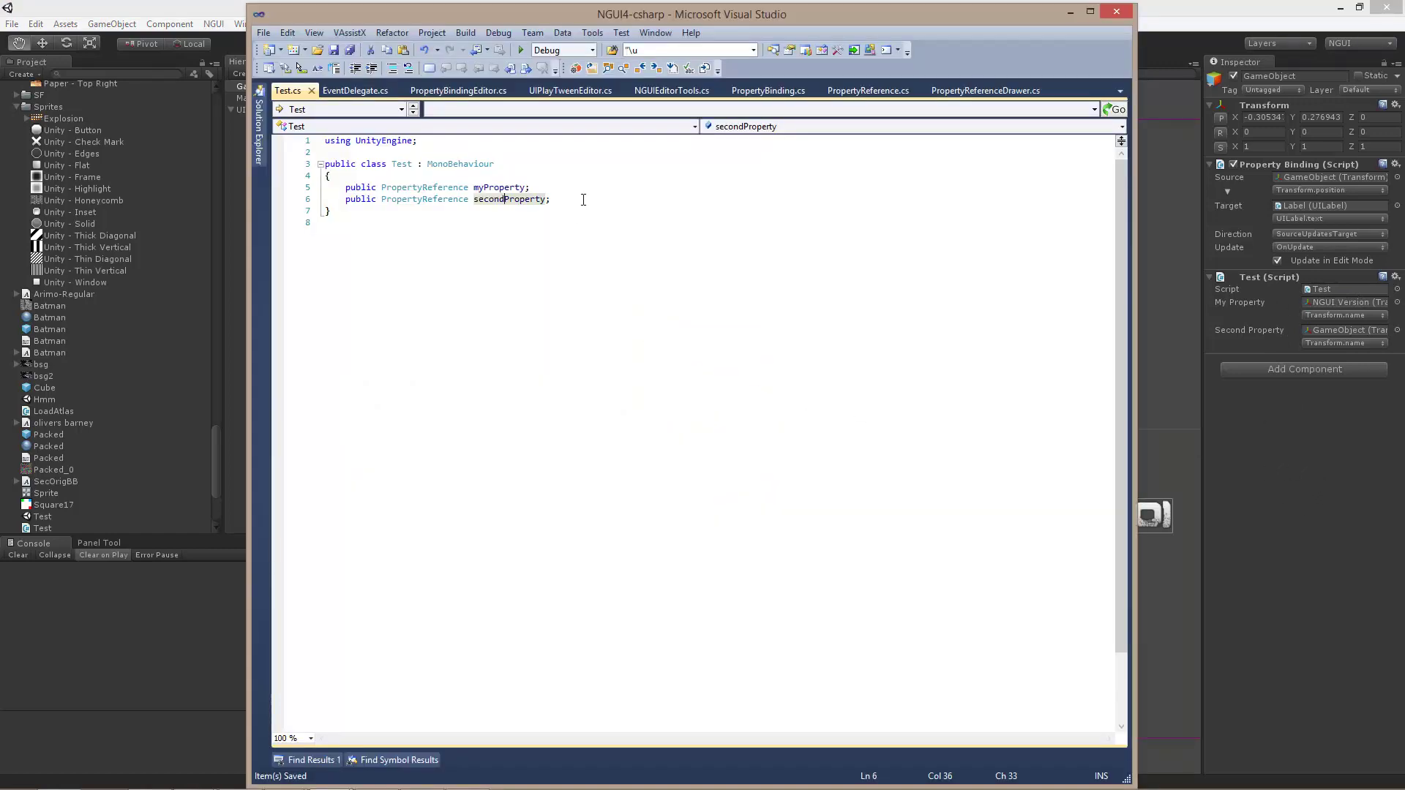
- Add an Update method to Test calling myProperty.Set(secondProperty.Get()) and save
{"action": "left_click", "coordinate": [583, 199]}
{"action": "key", "text": "Return"}
{"action": "key", "text": "Return"}
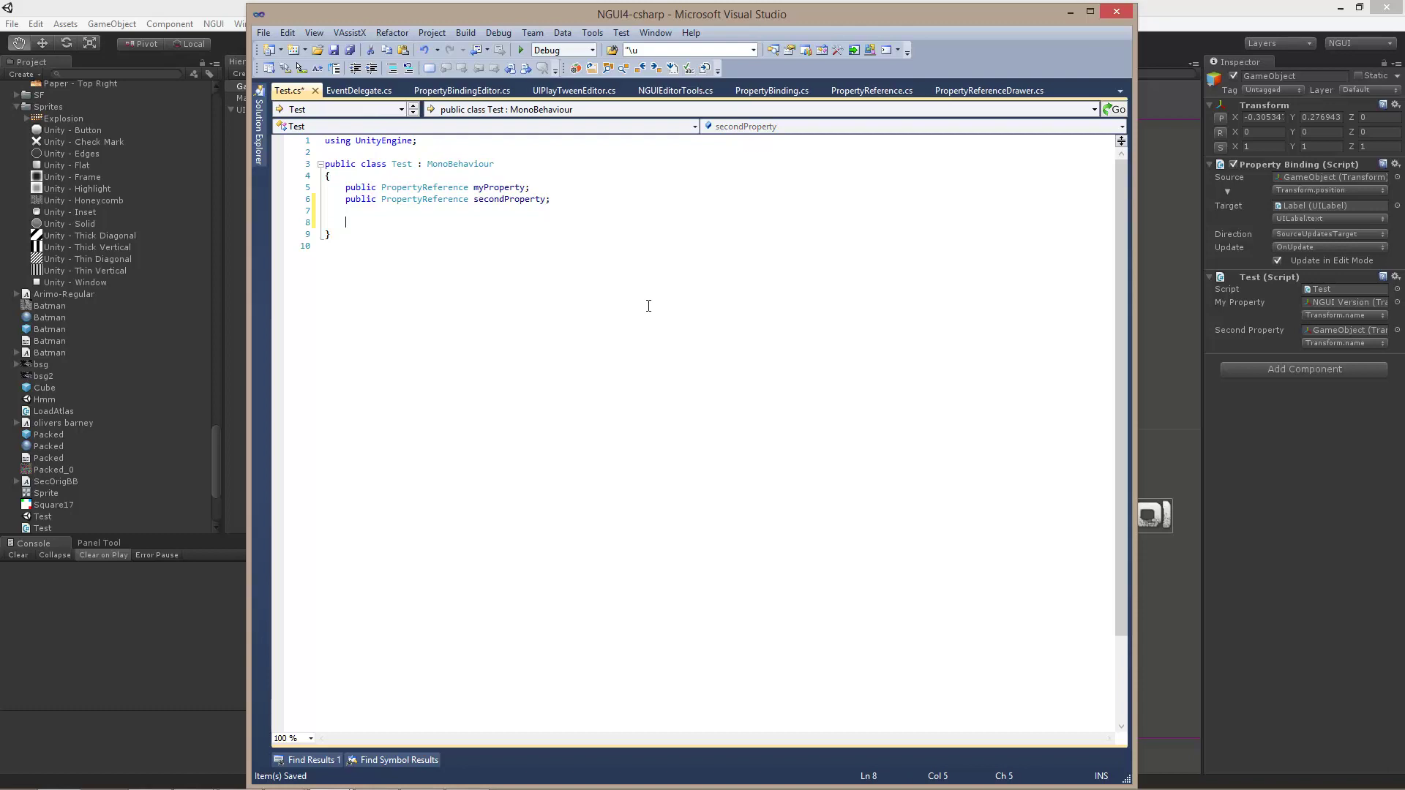
{"action": "type", "text": "void Update()"}
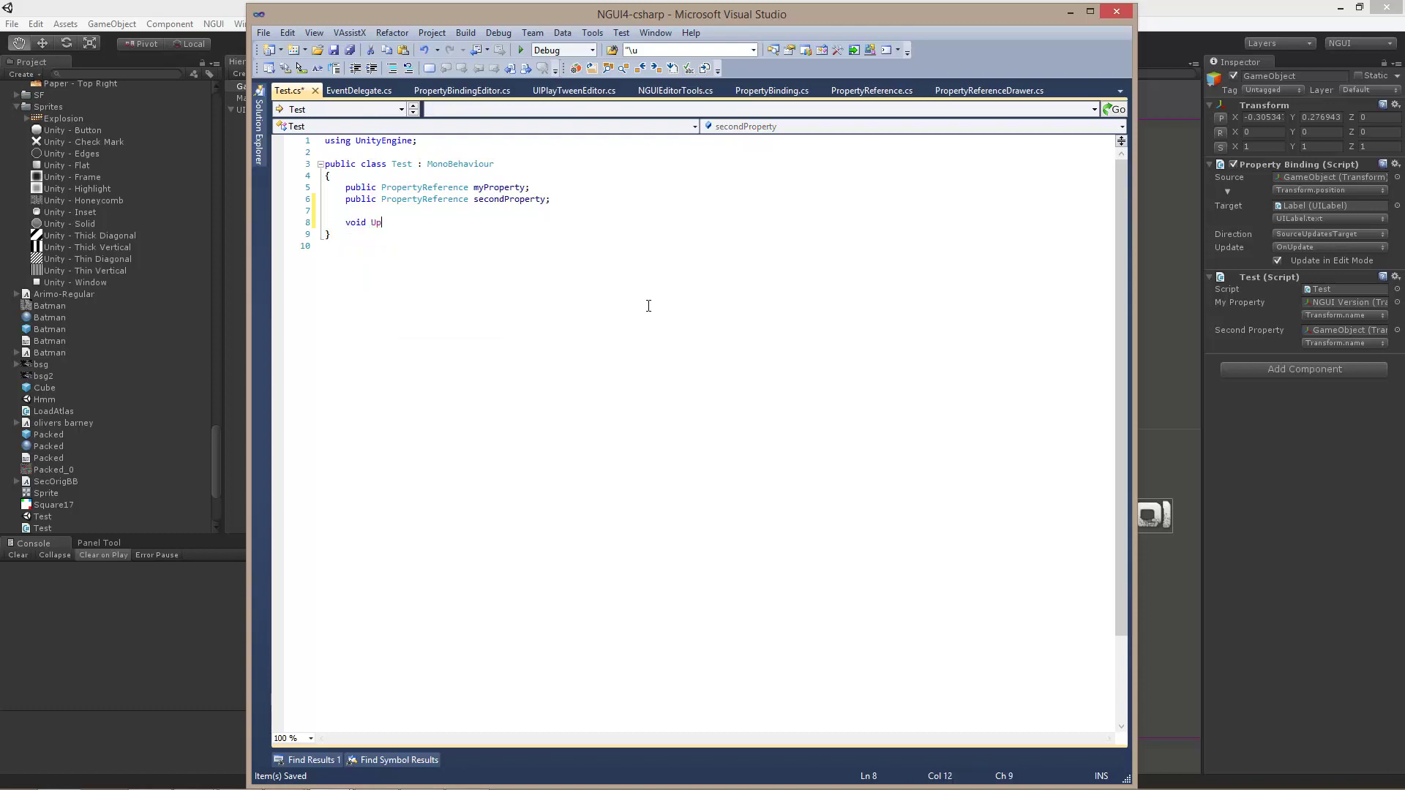
{"action": "key", "text": "Return"}
{"action": "type", "text": "{"}
{"action": "key", "text": "Return"}
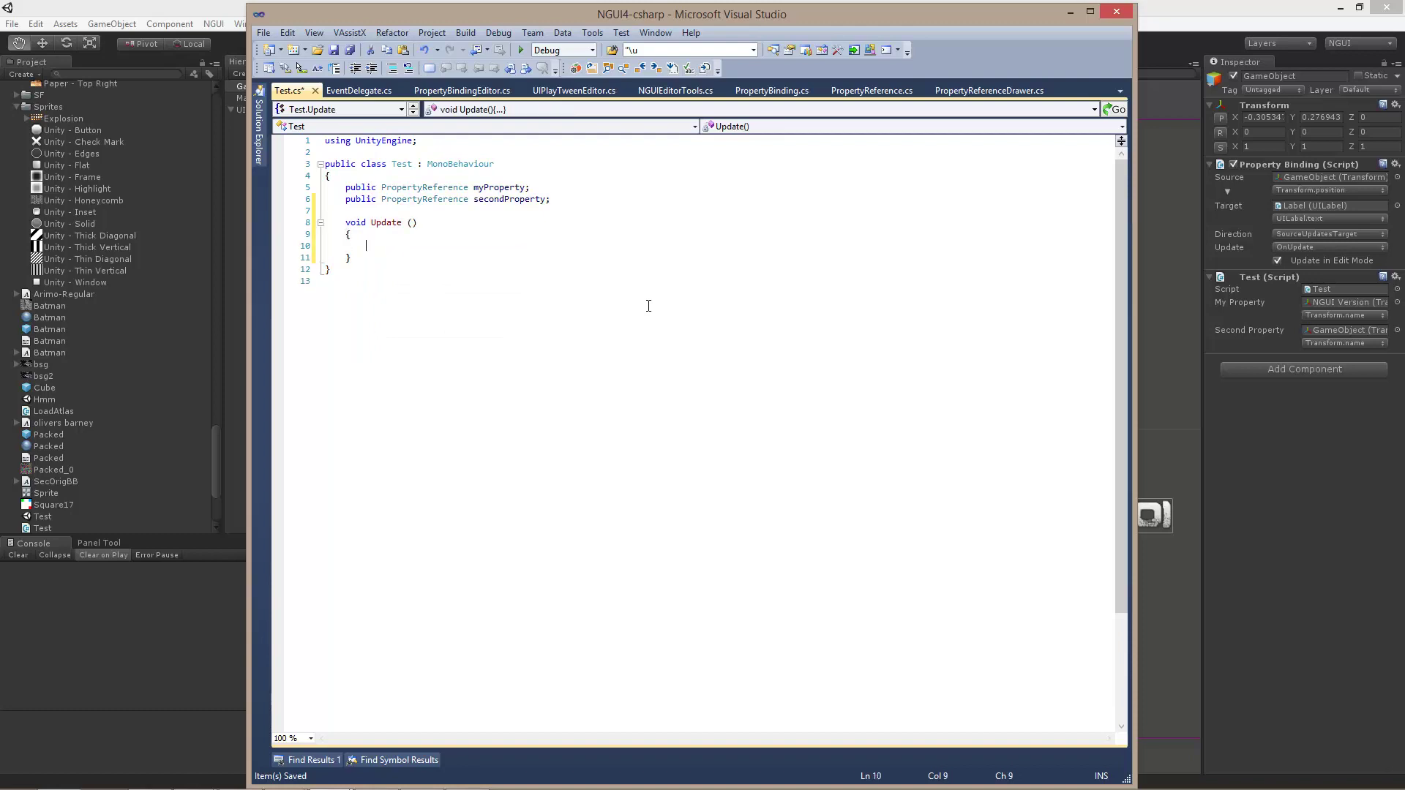
{"action": "type", "text": "myP"}
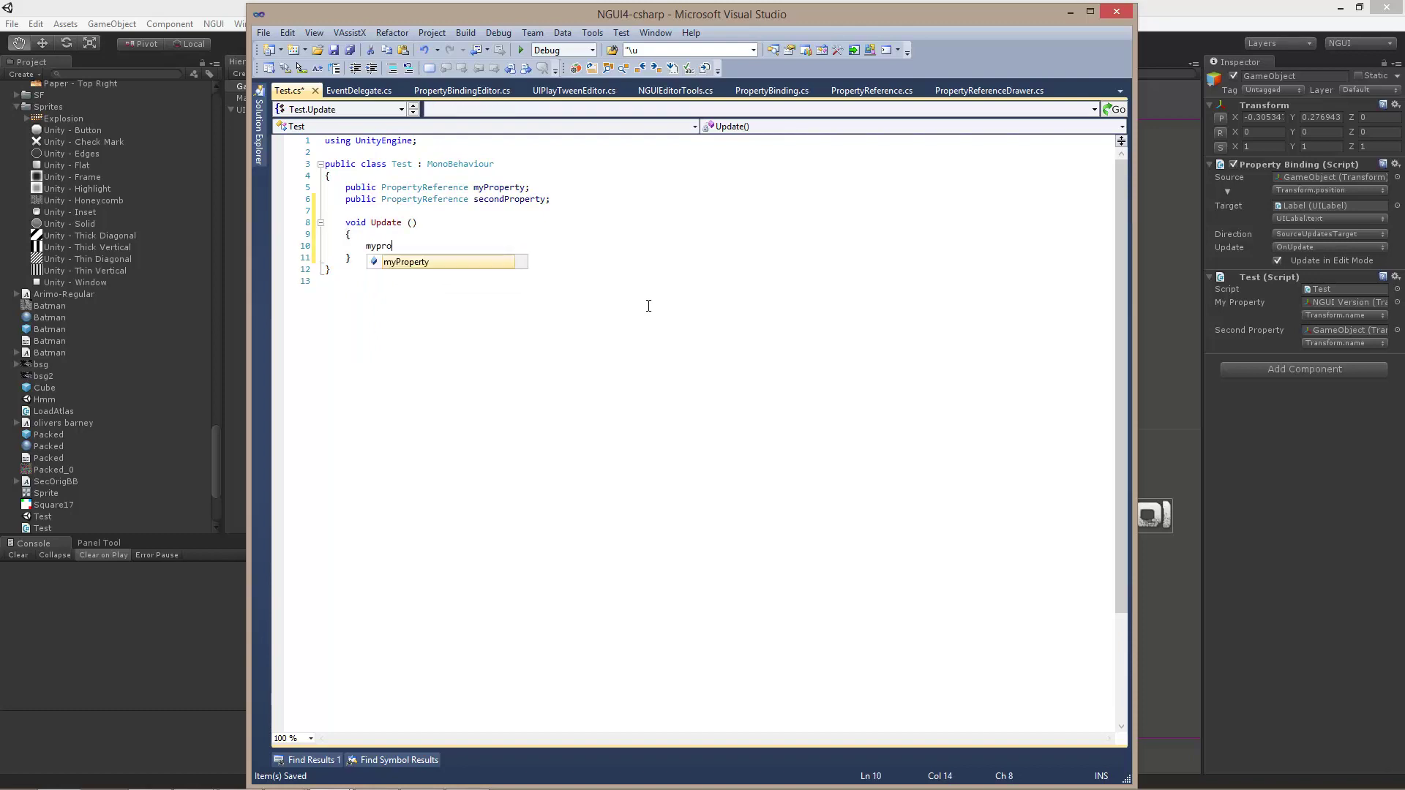
{"action": "key", "text": "Tab"}
{"action": "type", "text": ".Set("}
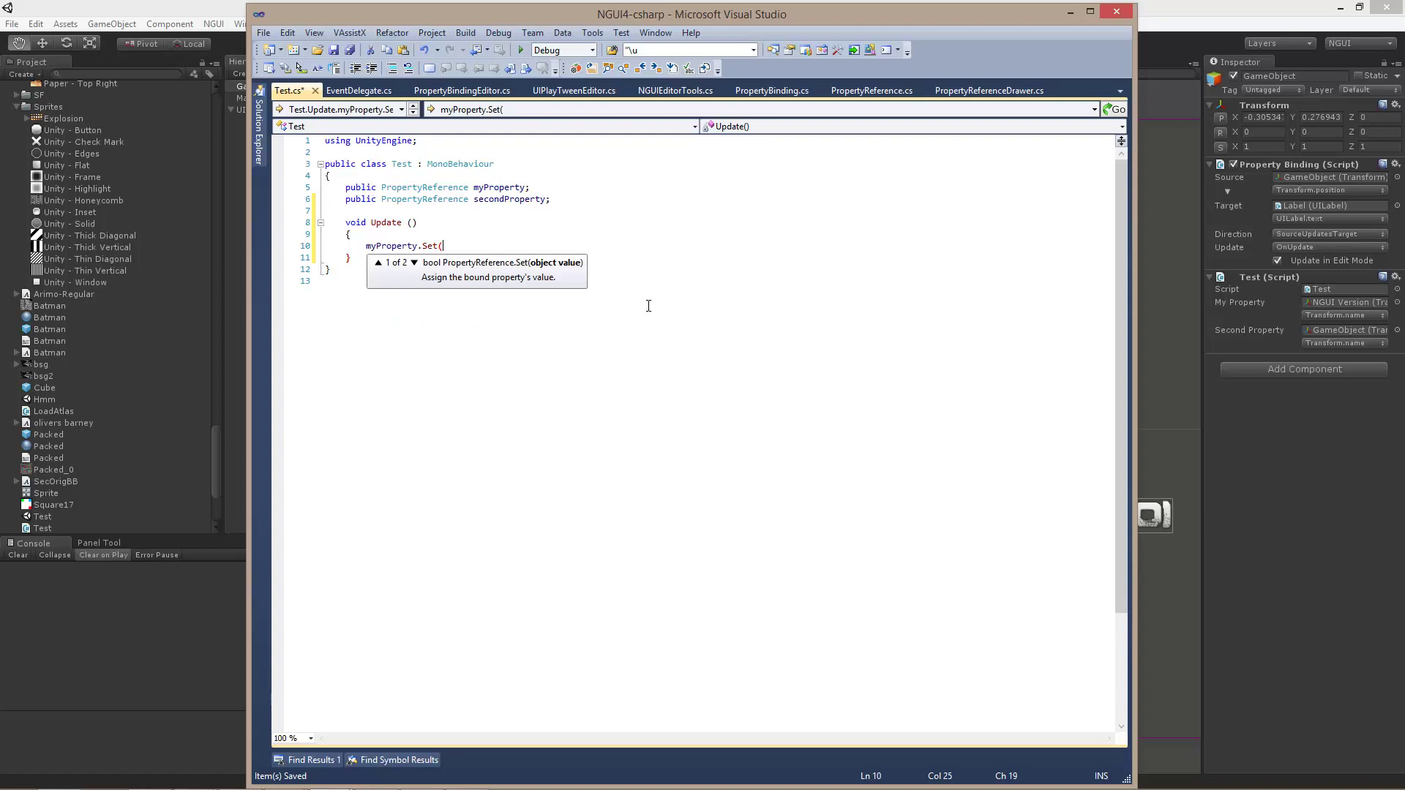
{"action": "type", "text": "secondProperty."}
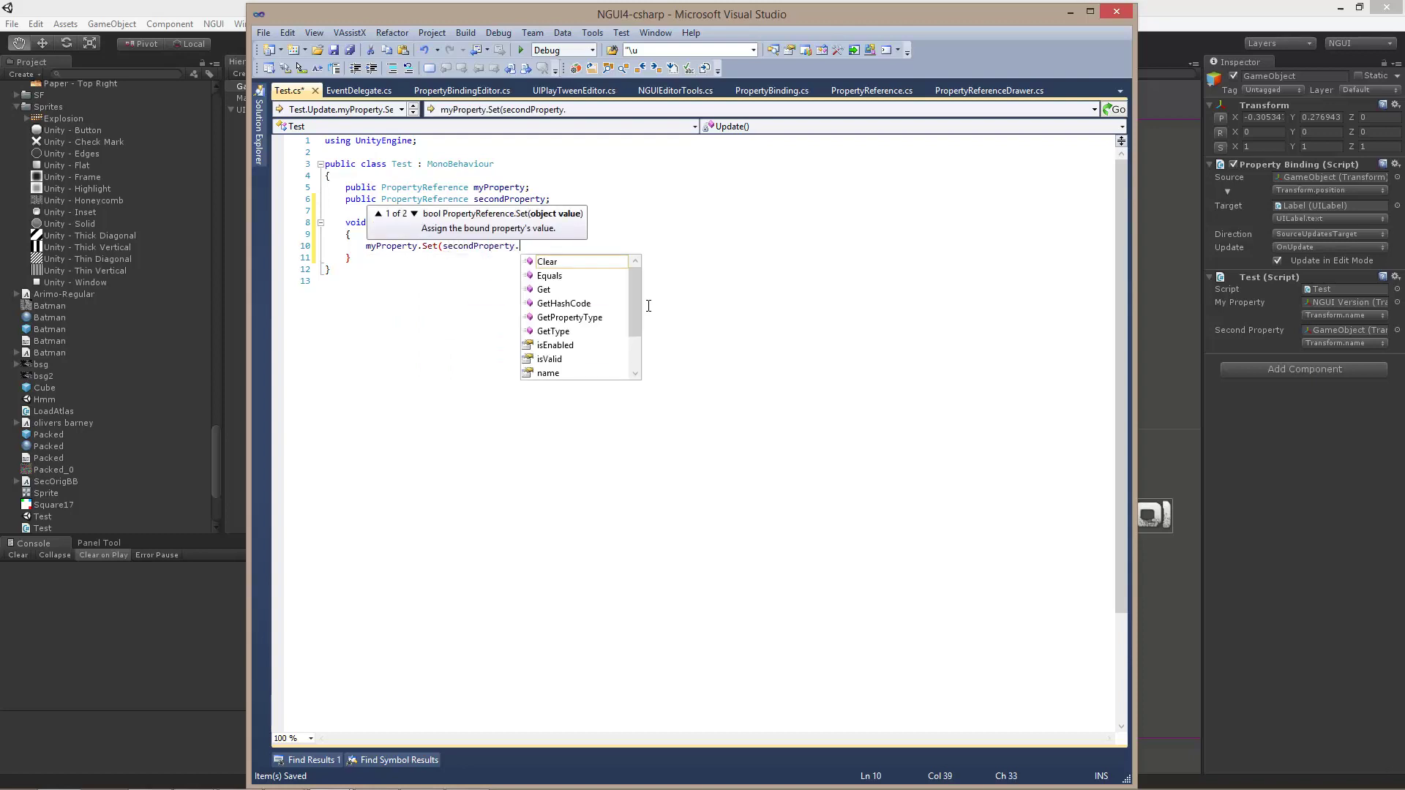
{"action": "type", "text": "Get());"}
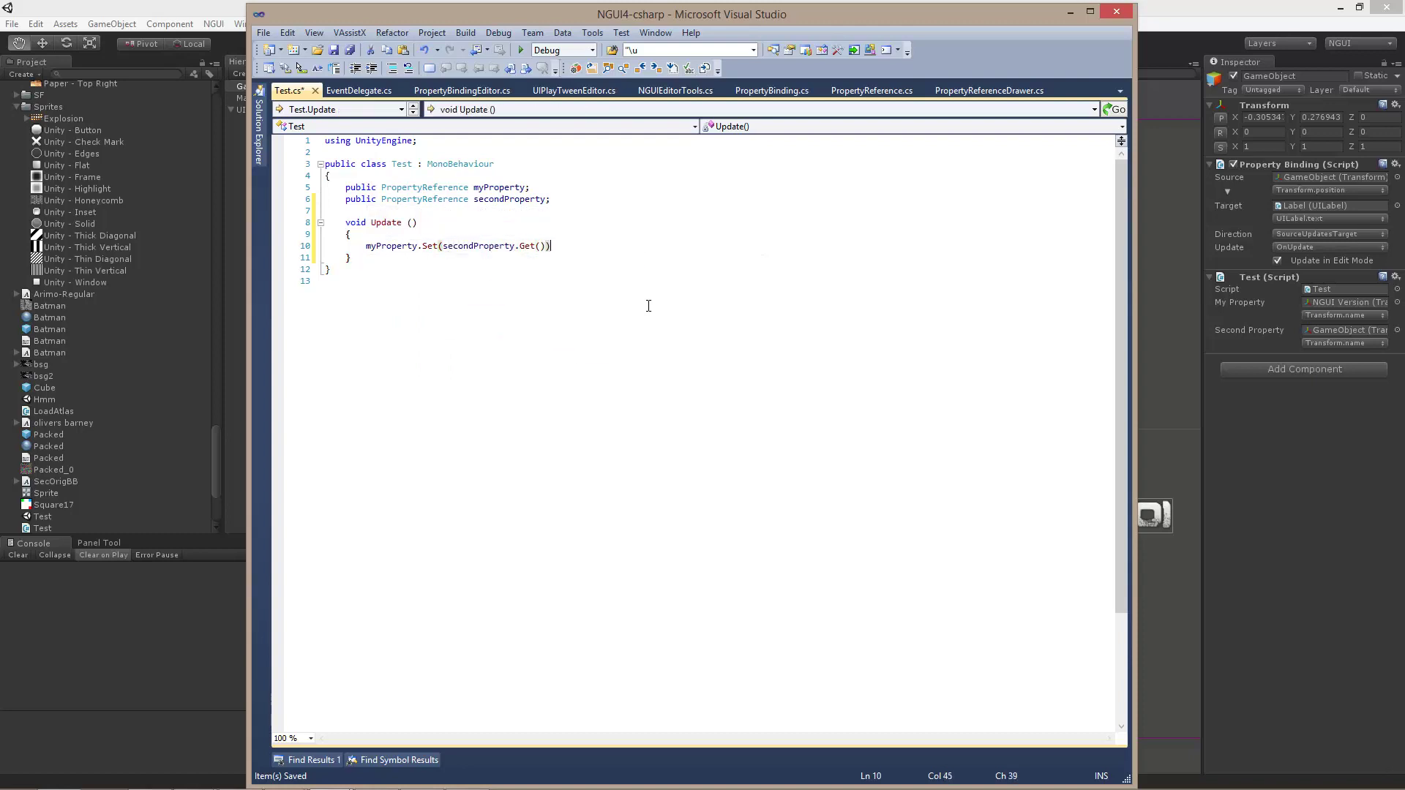
{"action": "key", "text": "ctrl+s"}
- Mark the Test class [ExecuteInEditMode], save the script, and return to Unity
{"action": "left_click", "coordinate": [455, 152]}
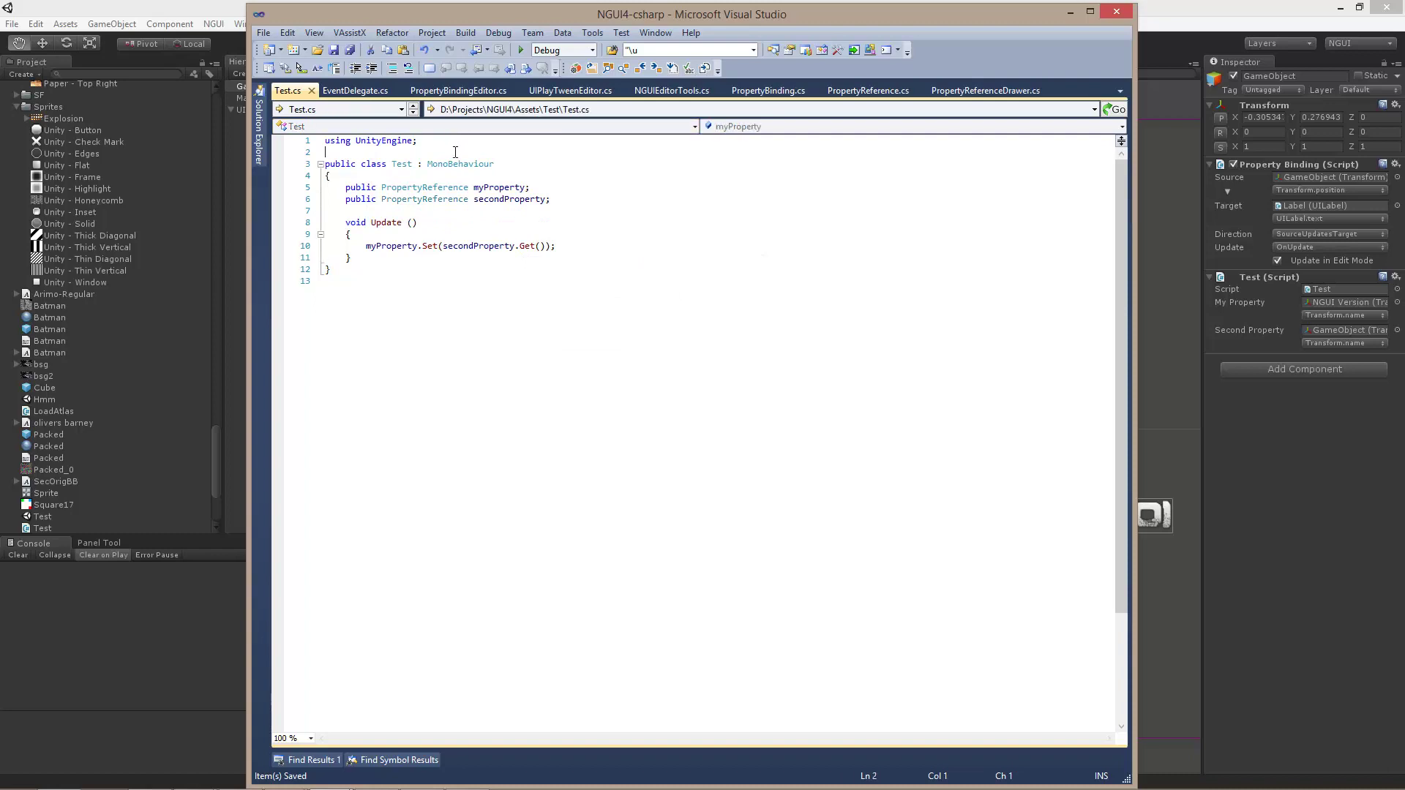
{"action": "key", "text": "Return"}
{"action": "type", "text": "["}
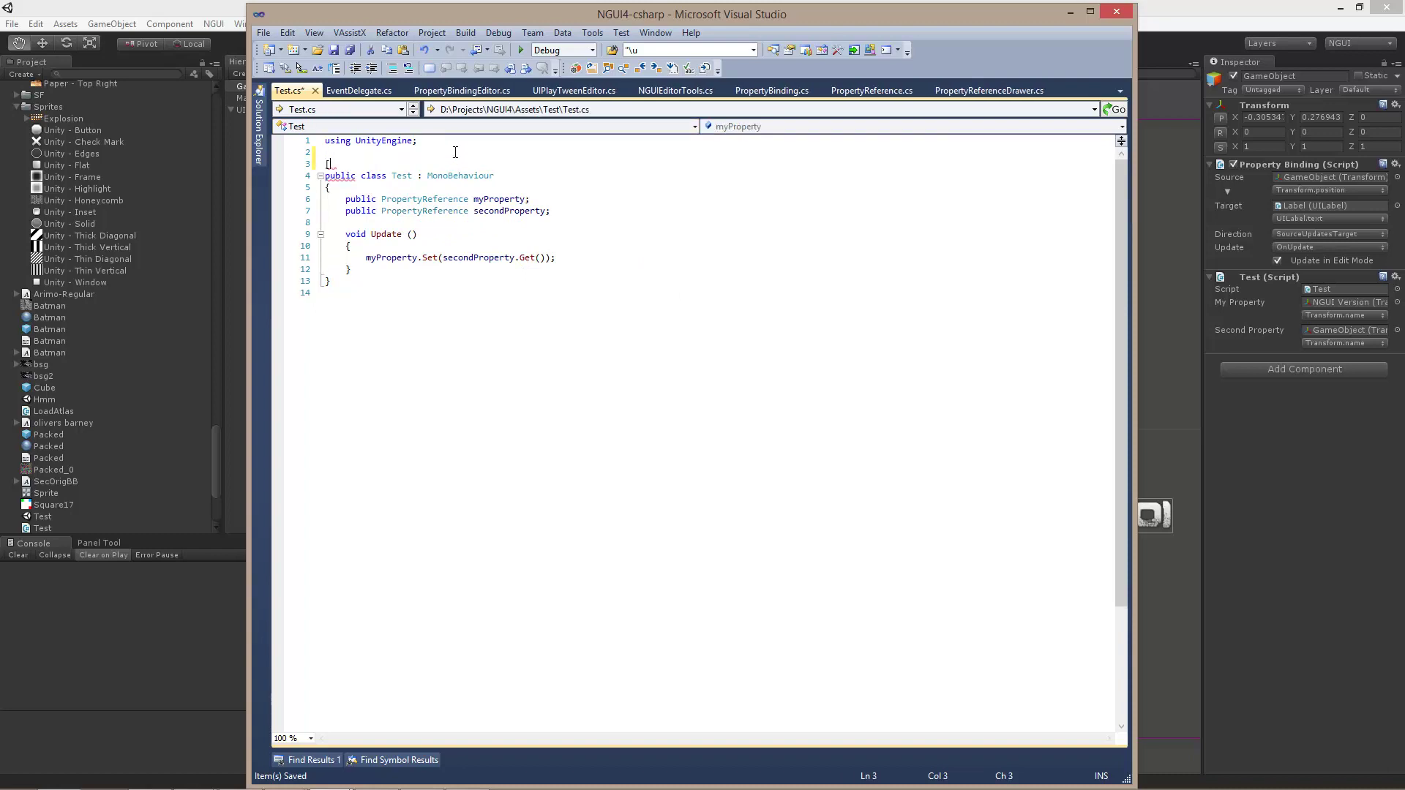
{"action": "type", "text": "ExecuteInEditMode]"}
{"action": "key", "text": "ctrl+s"}
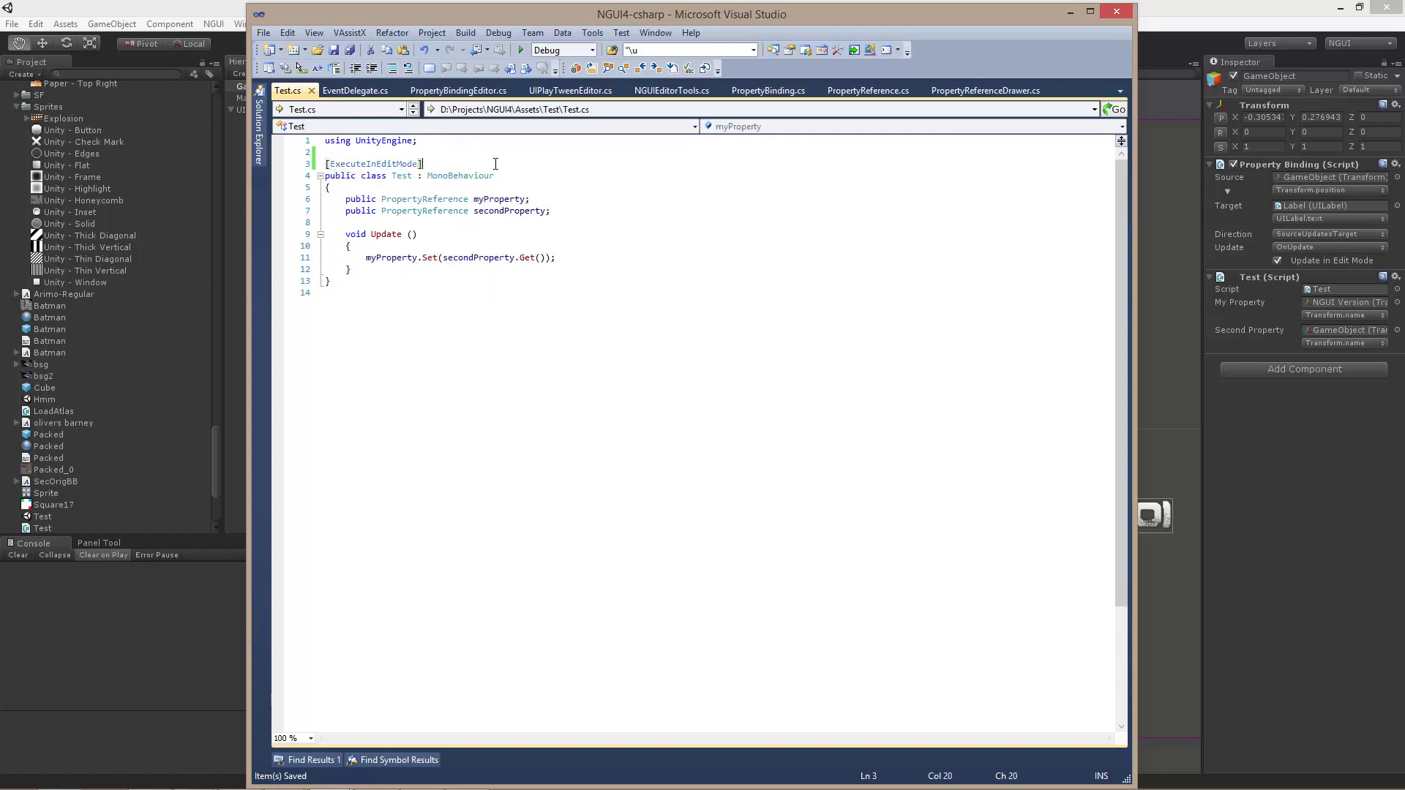
{"action": "left_click", "coordinate": [1240, 17]}
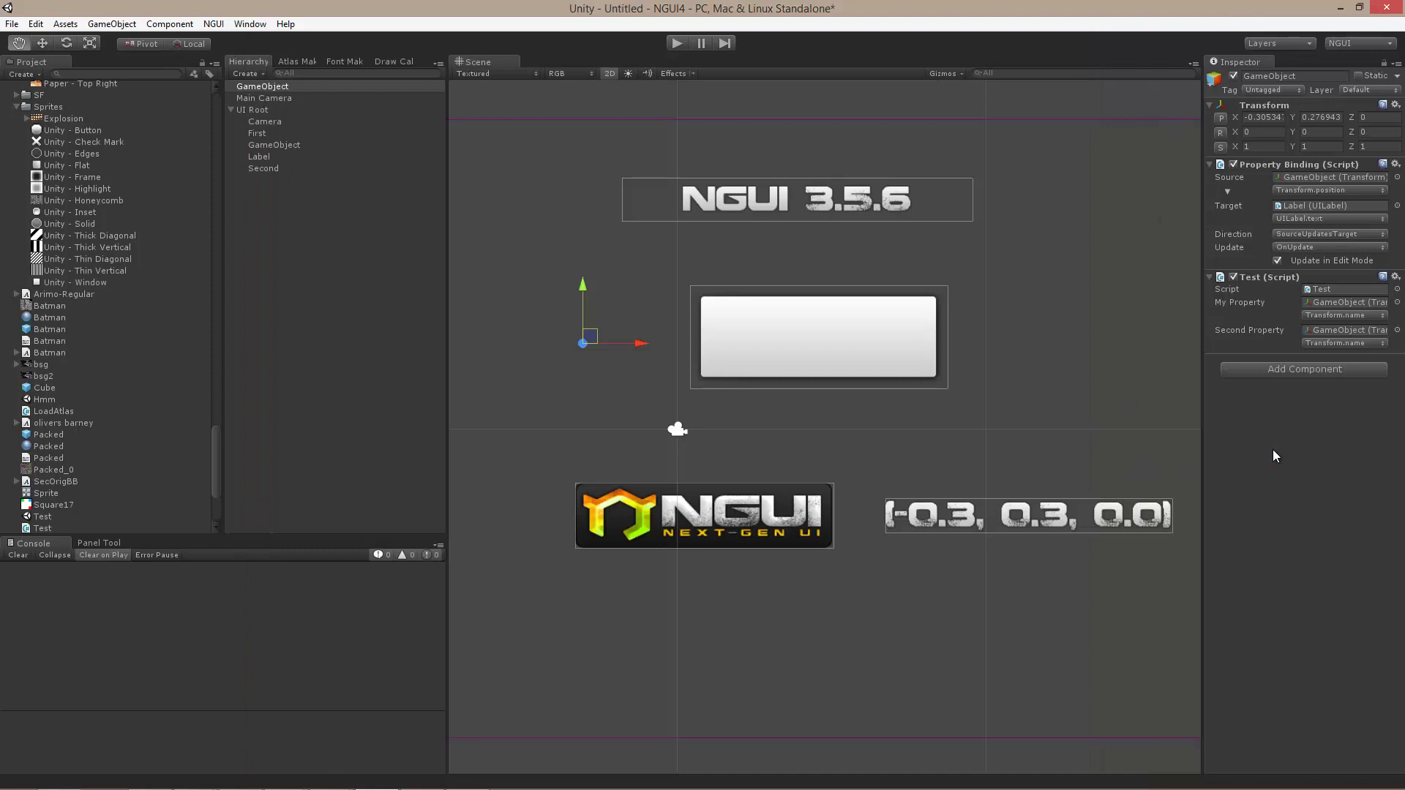
{"action": "key", "text": "w"}
{"action": "left_click", "coordinate": [1301, 76]}
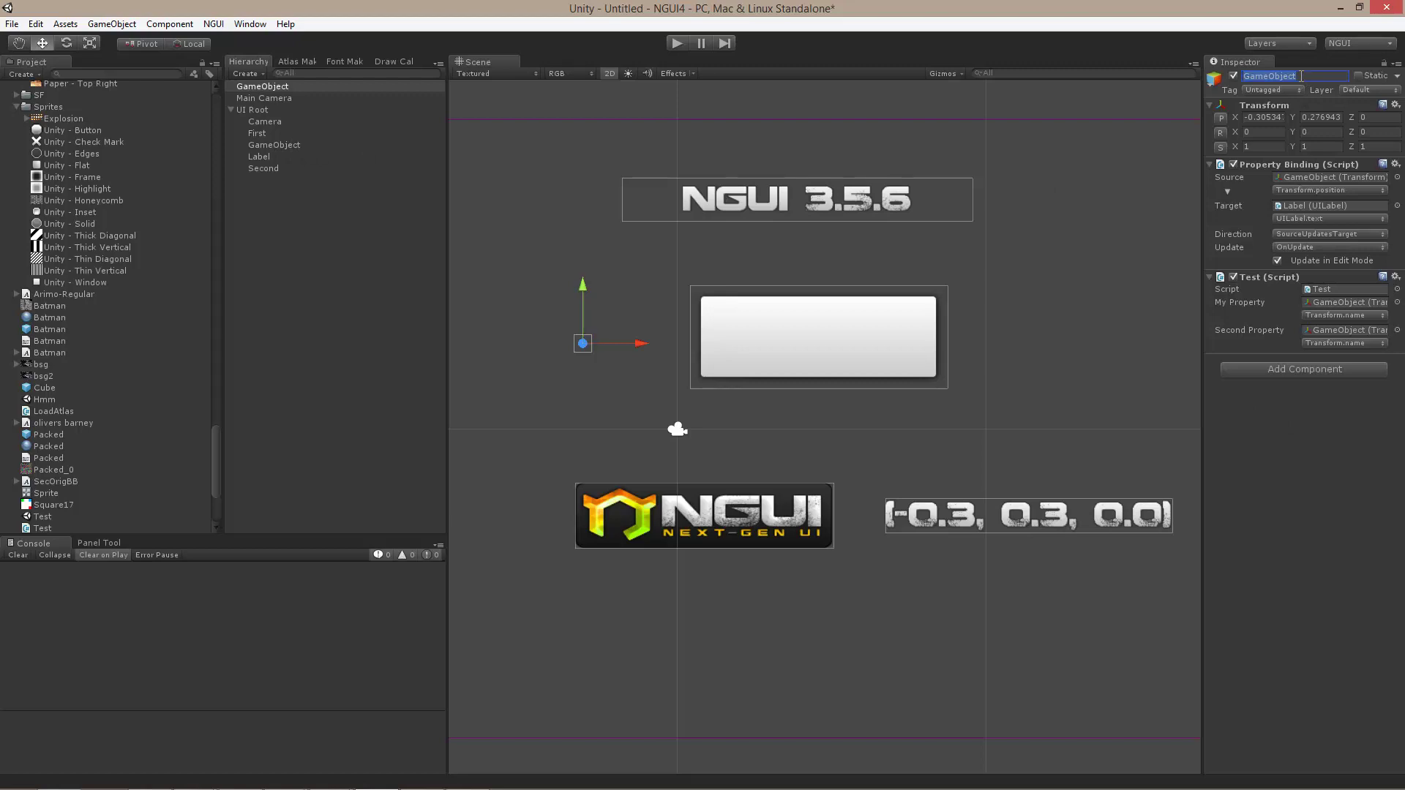
{"action": "type", "text": "Hello"}
{"action": "key", "text": "Return"}
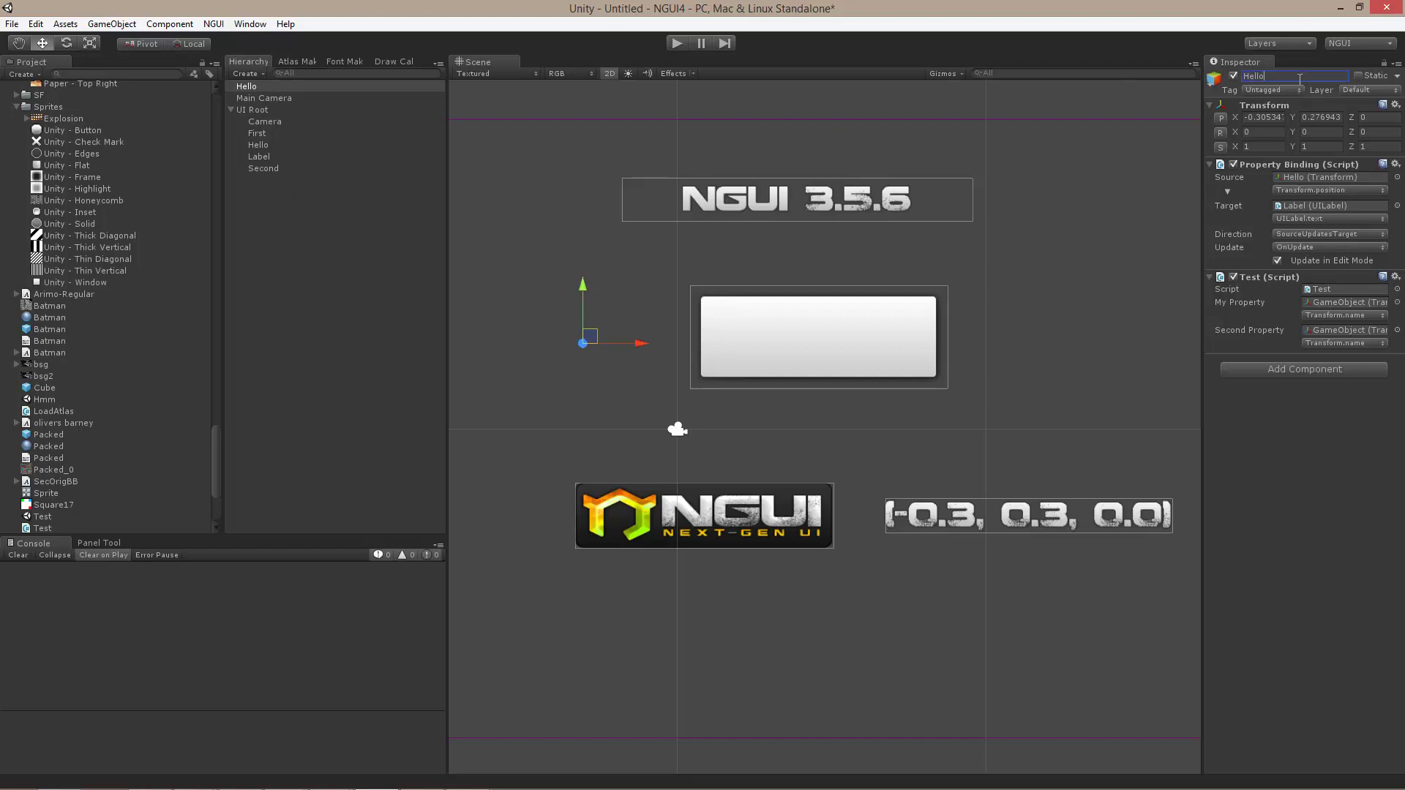
{"action": "type", "text": "1231231231"}
{"action": "key", "text": "Return"}
{"action": "key", "text": "q"}
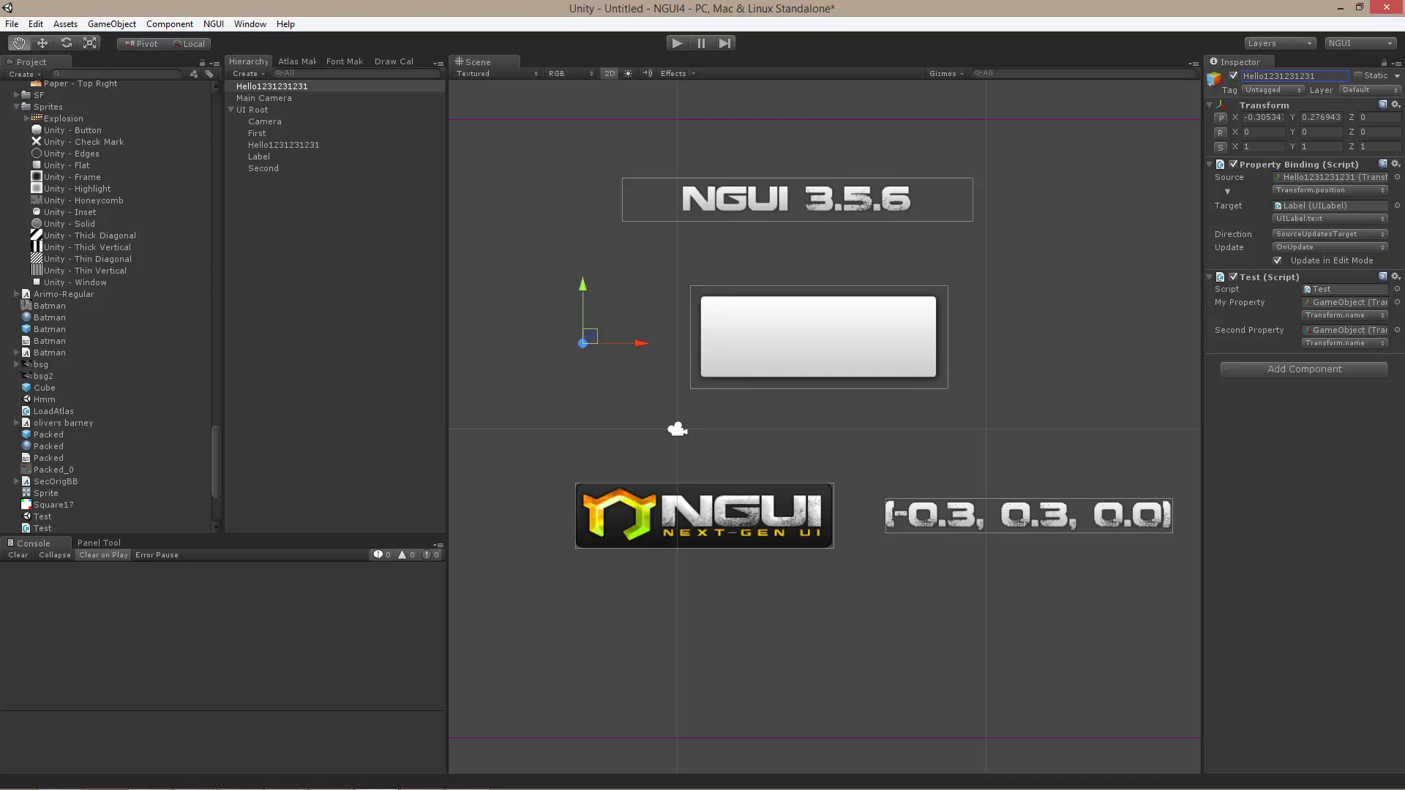